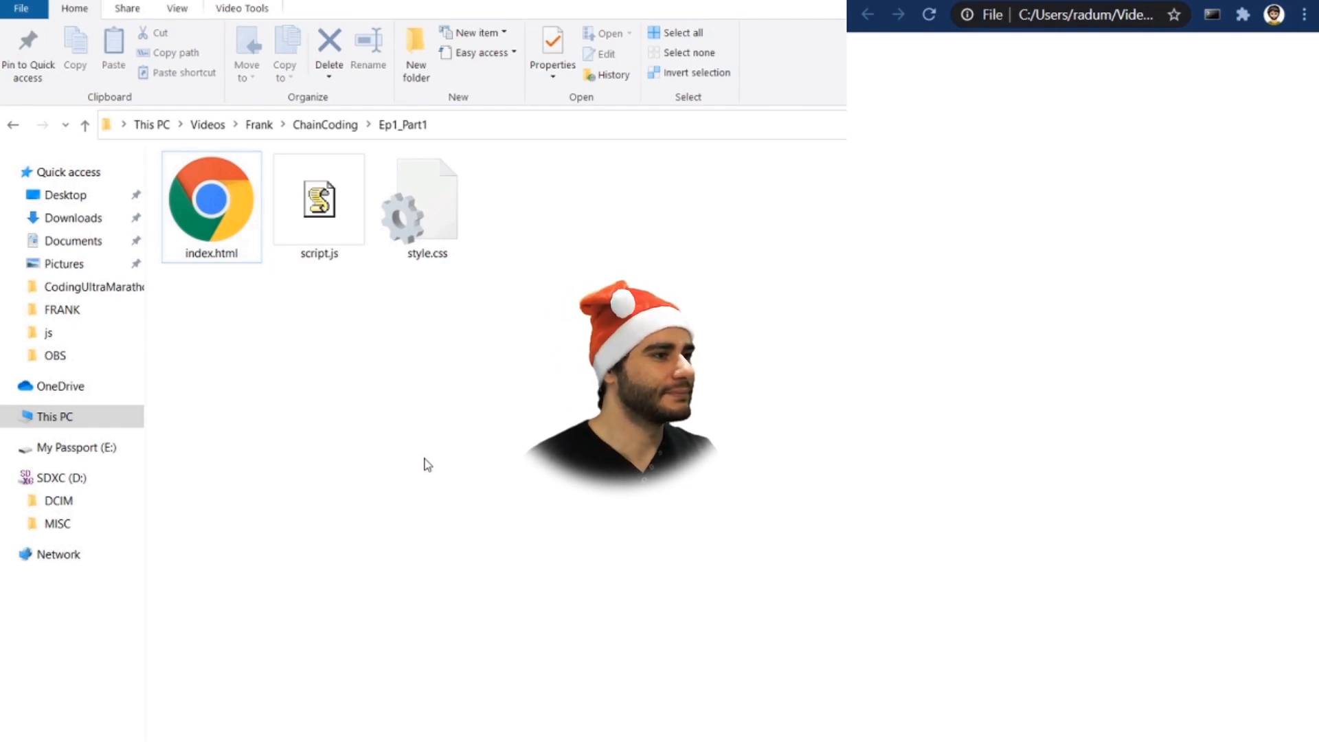
- Load index.html in Chrome so the bare black fractal tree shows on the blue canvas
click(213, 218)
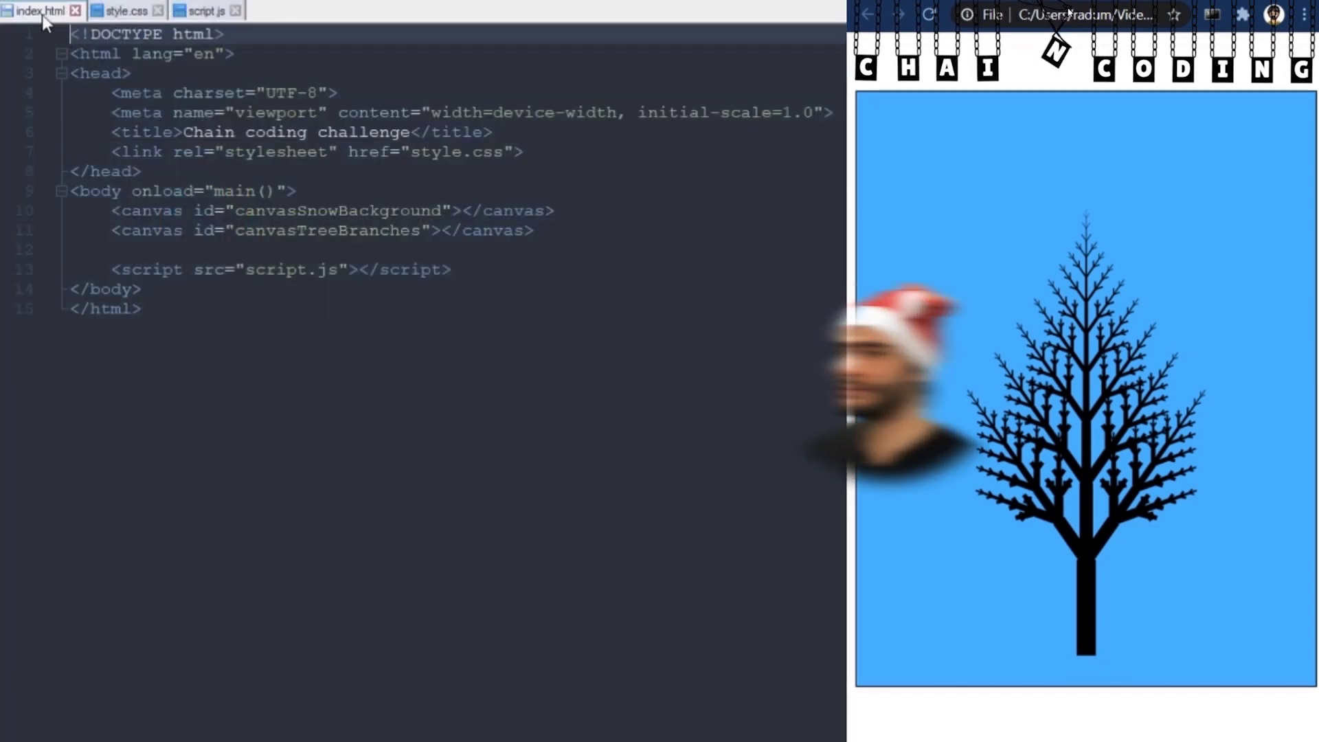
- Review drawBranches in script.js and start a drawLeaves(branchCanvas) call after the drawBranches line in main
click(133, 12)
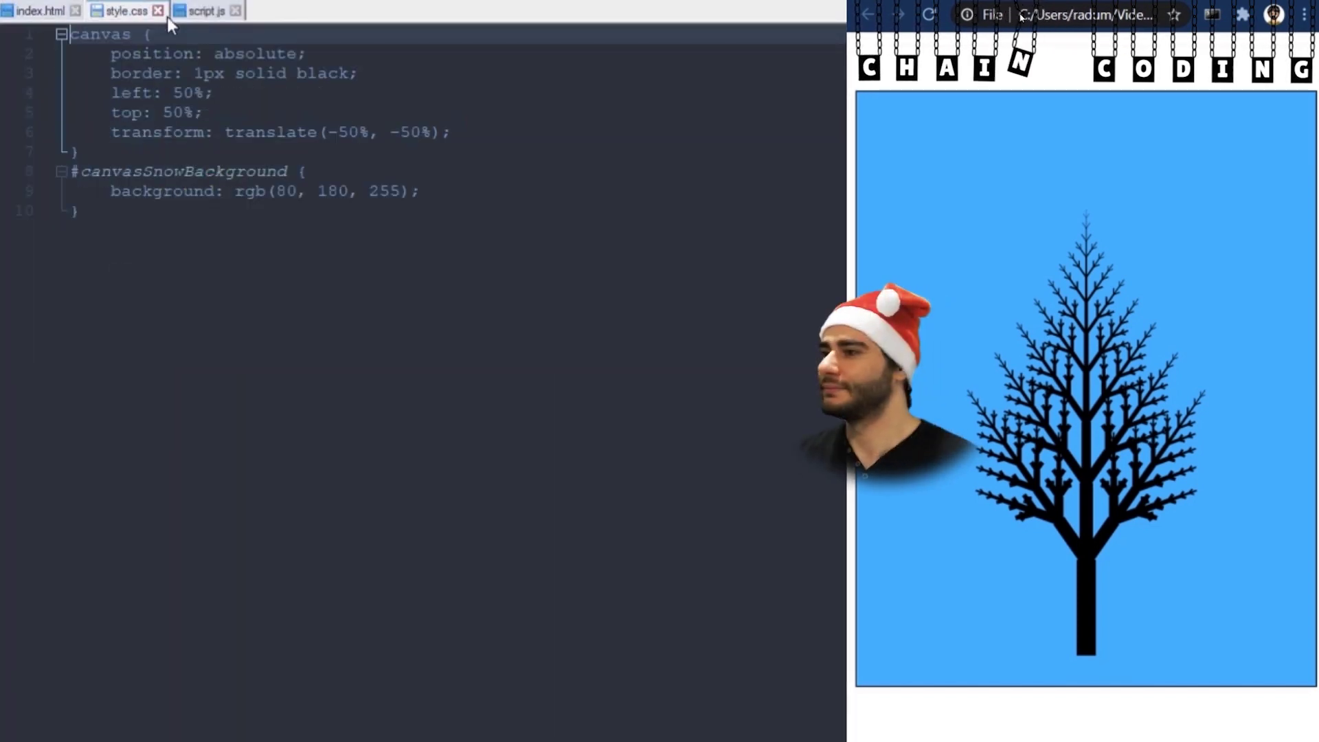
click(207, 16)
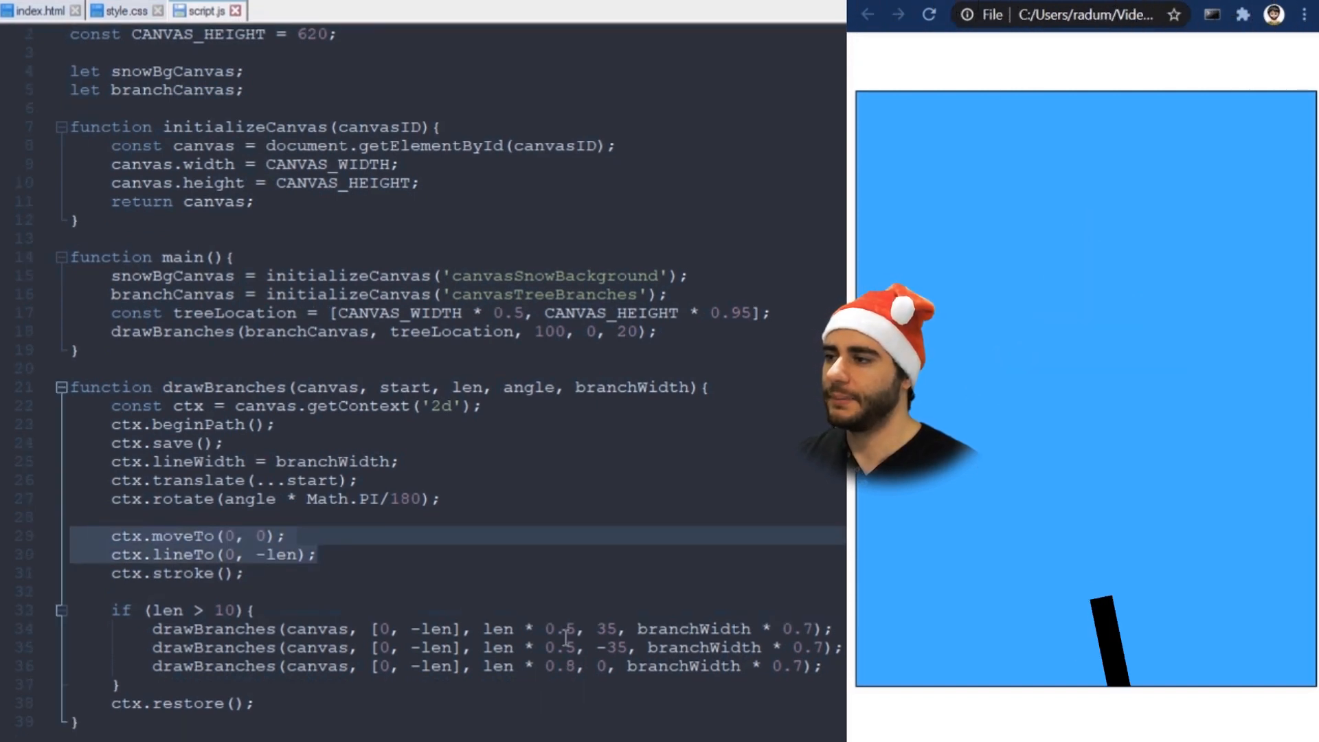
key(shift+Home)
key(shift+Home)
key(shift+Up)
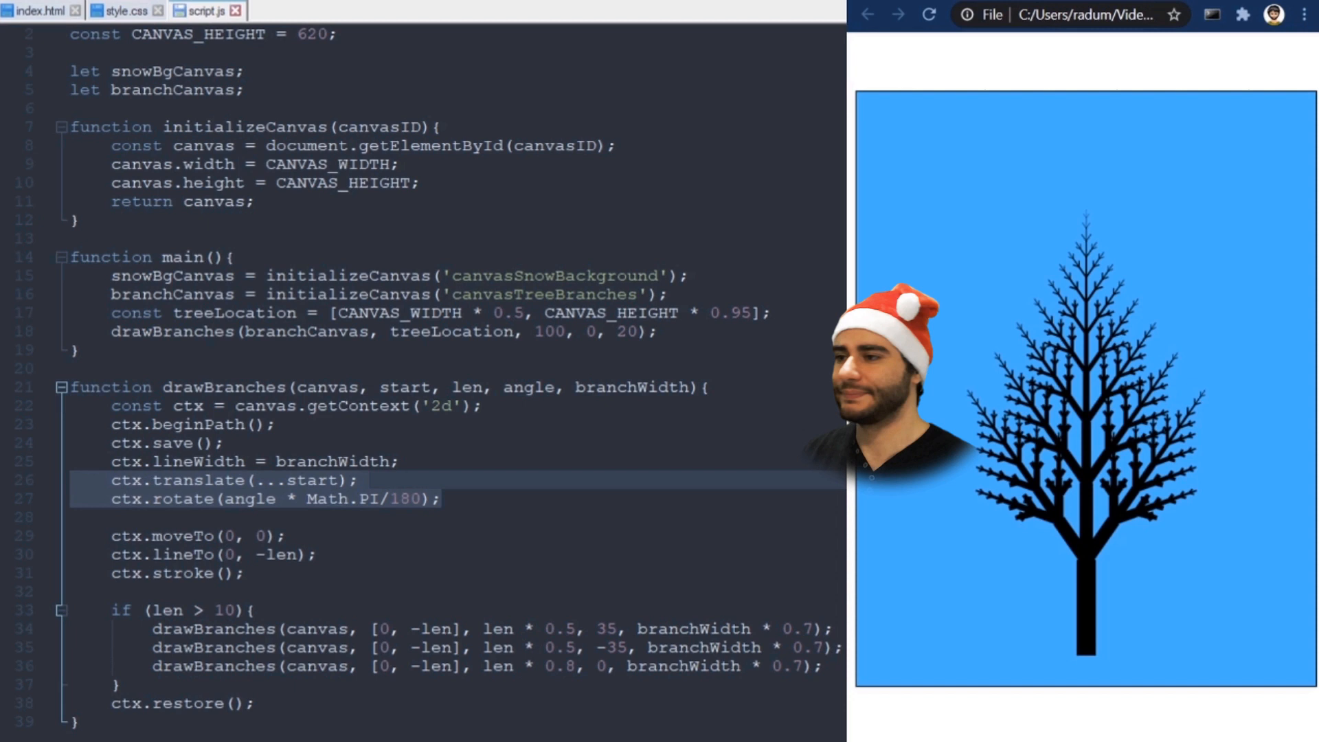
key(Return)
text(drawLeaves(branchCanvas);)
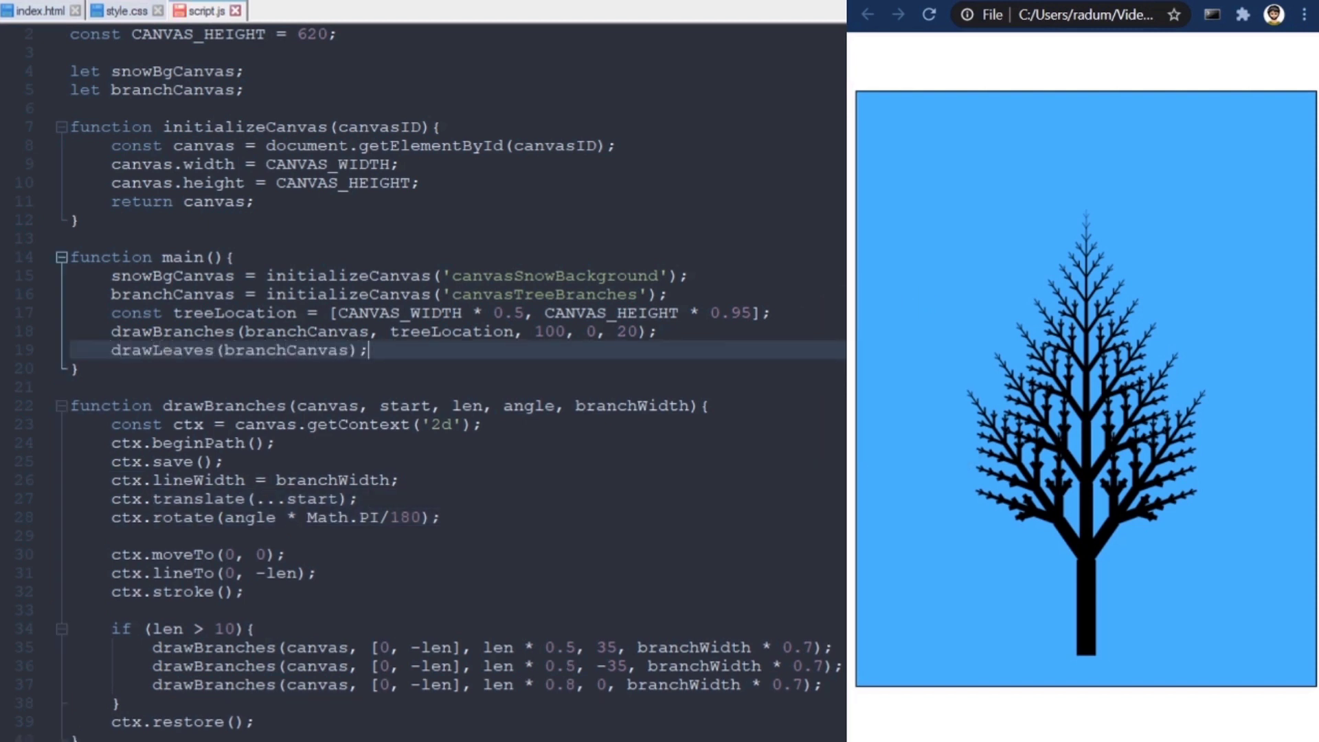
- Declare function drawLeaves(branchCanvas){ } below main with an indented body
key(Down)
key(Return)
key(Return)
text(function drawLeaves(branchCanvas)
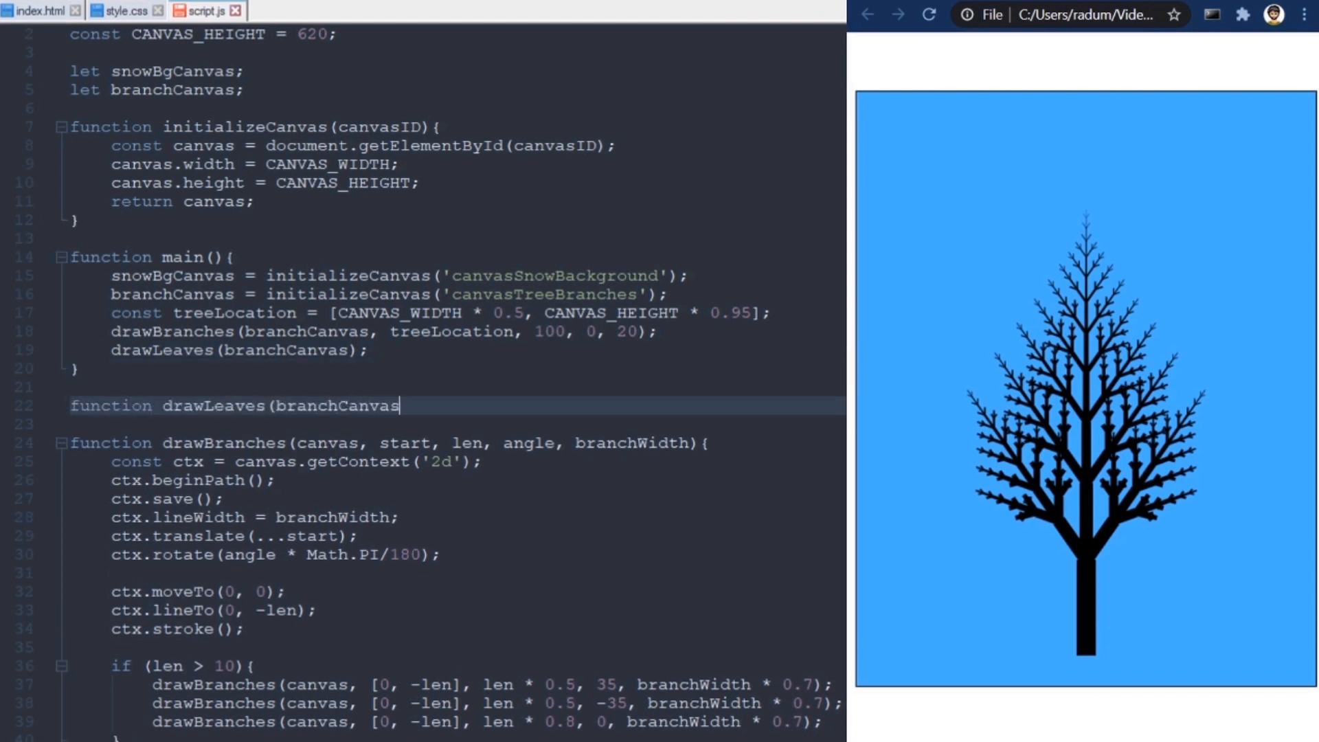
text(){)
key(Return)
text(})
key(Up)
key(End)
key(Return)
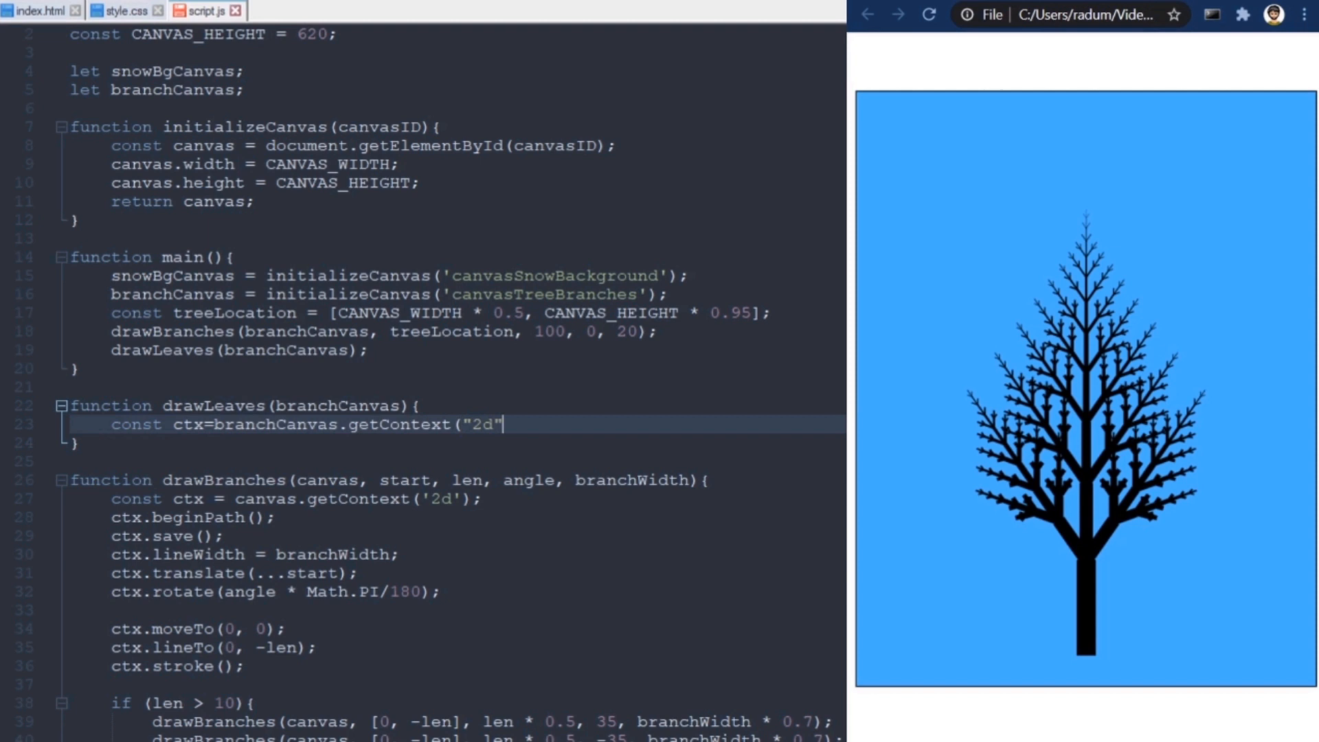
- Get the 2d context and read getImageData(0,0,CANVAS_WIDTH,CANVAS_HEIGHT).data into variables
key(Return)
text(const imageData=ctx.getImageData(0,0)
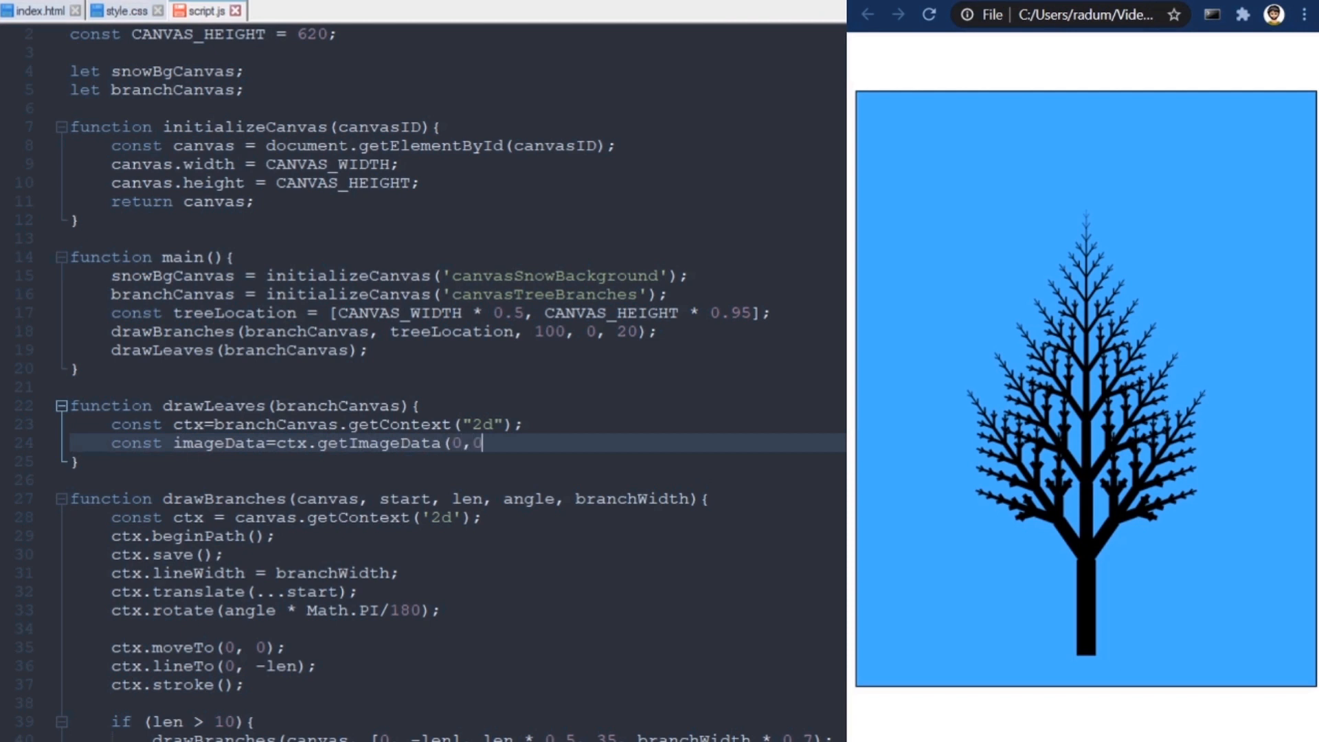
text(,)
key(Return)
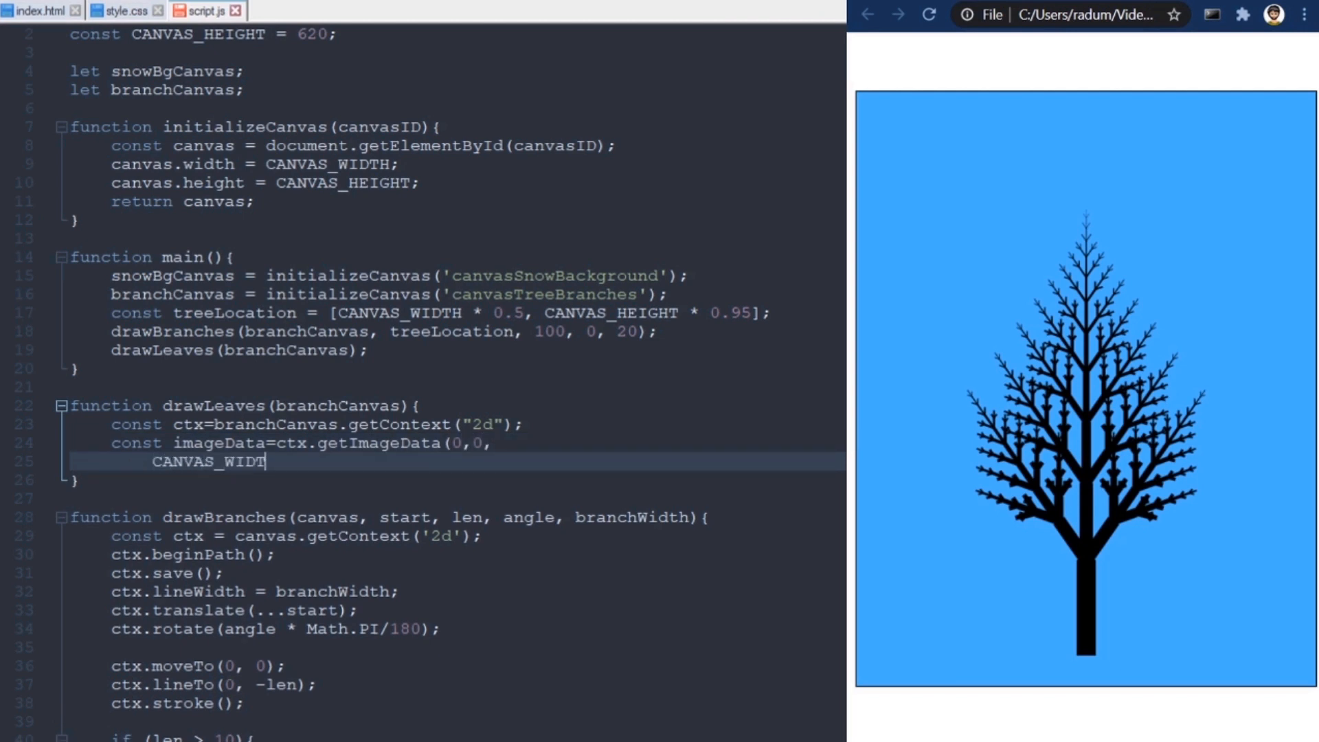
text(H, CANVAS_HEIGHT);)
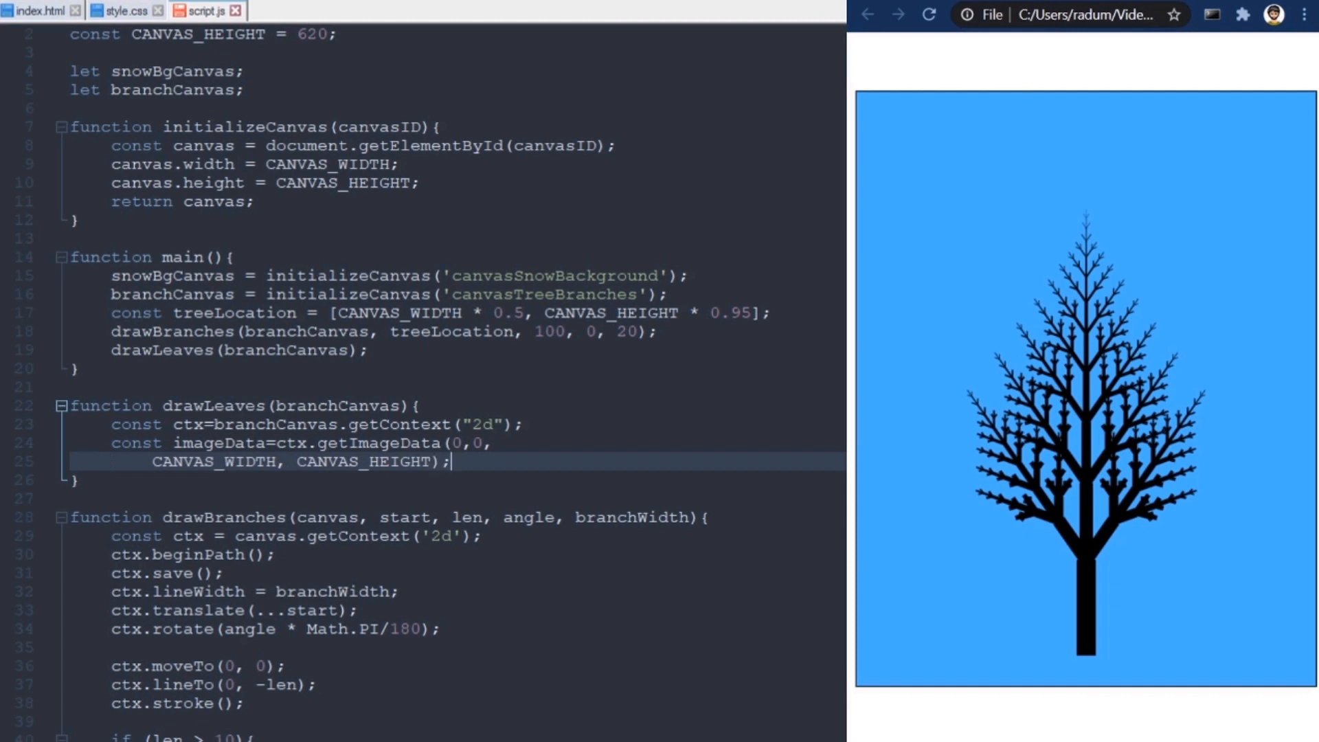
key(Return)
text(const data=imageData.data;)
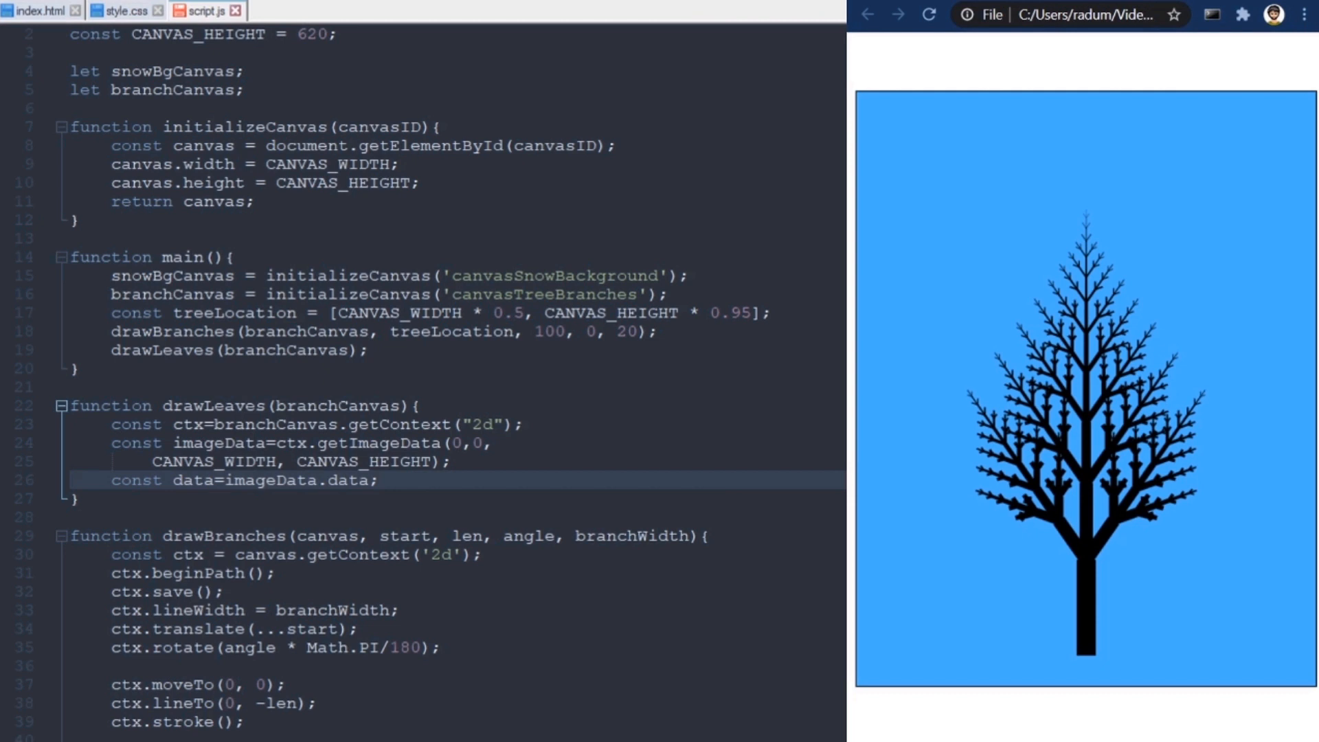
- Create an empty branchPixels array and nested y/x loops over every canvas pixel
key(Return)
key(Return)
text(let branchPixels=[];)
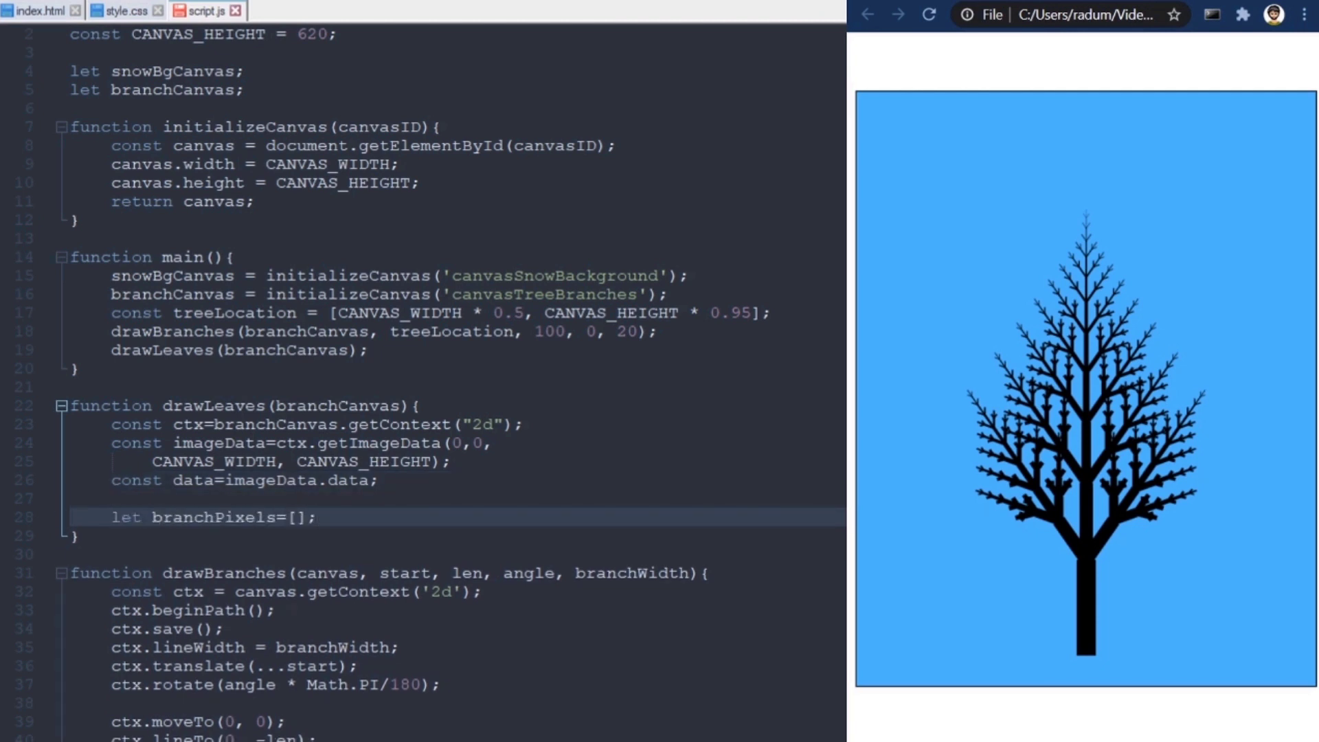
key(Return)
text(for(let y=0;y<CANVAS)
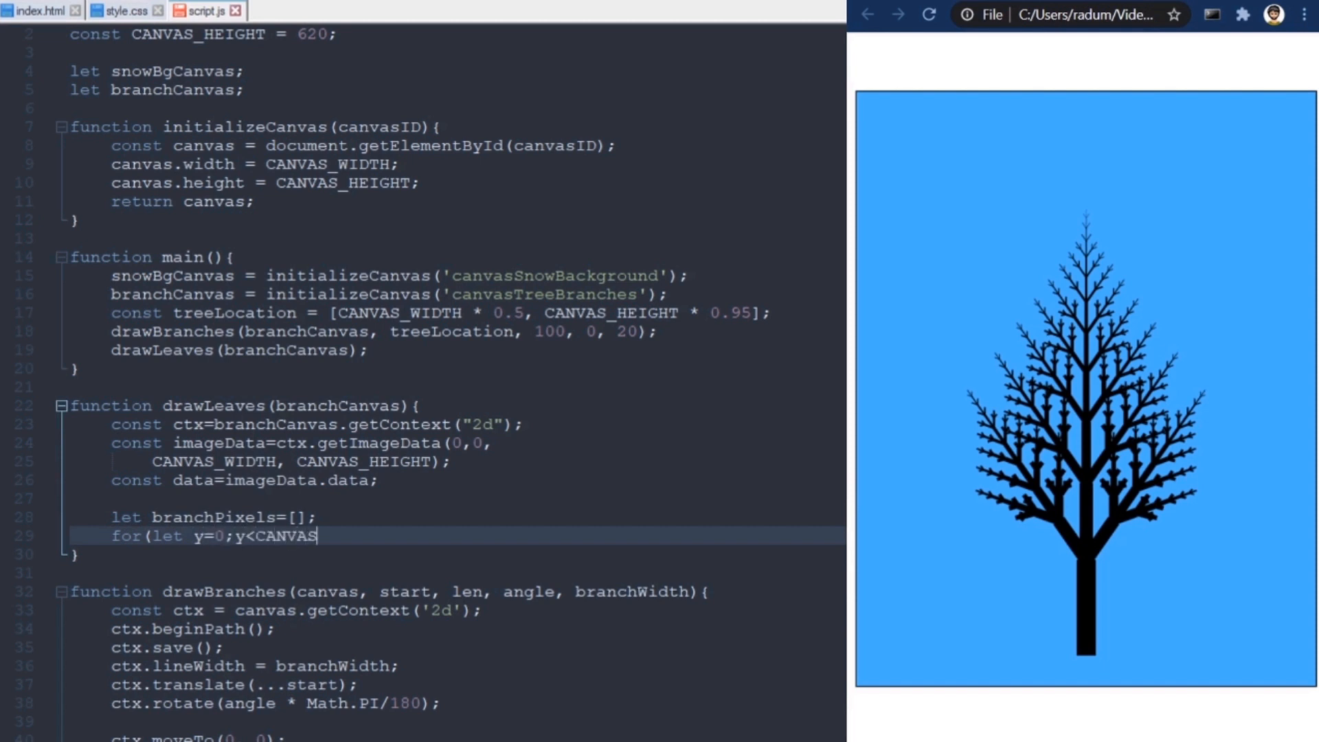
text(_HEIGHT;y++){)
key(Return)
text(for(let x=0;x<CANVAS_WIDTH;)
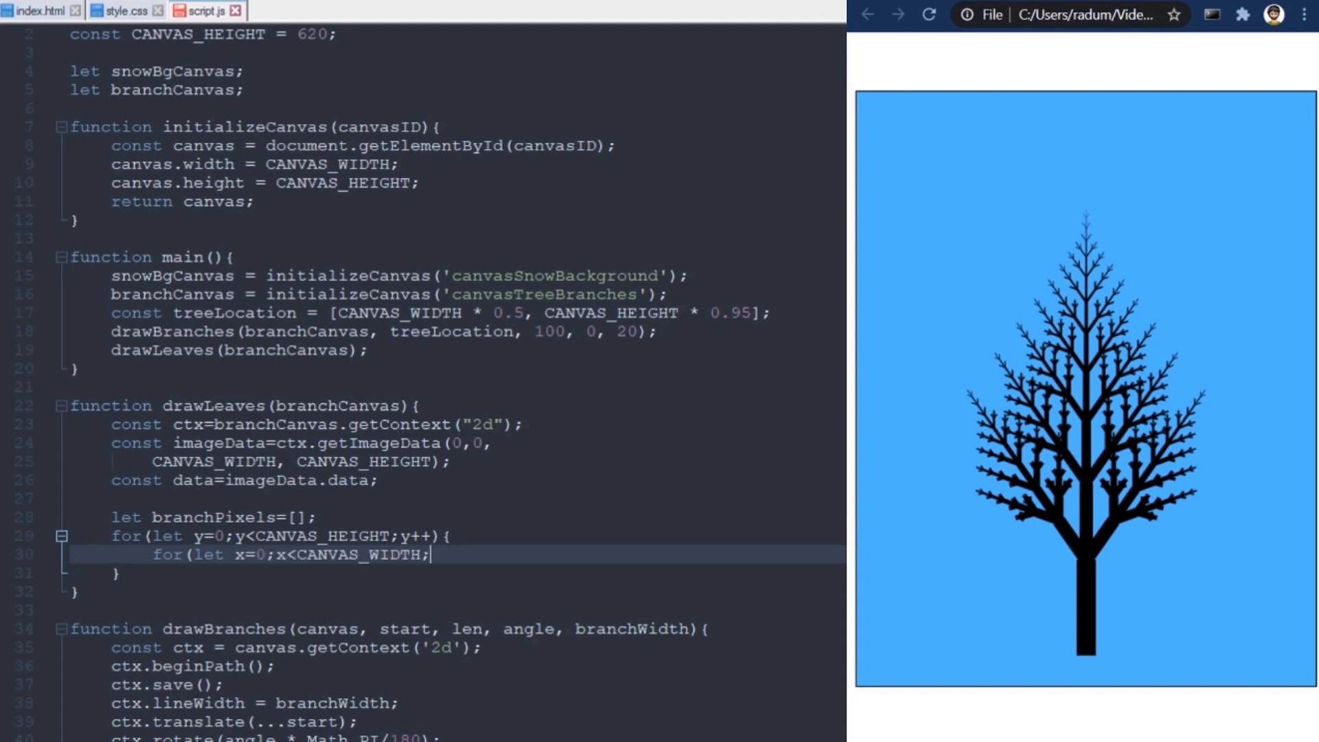
text(x++){)
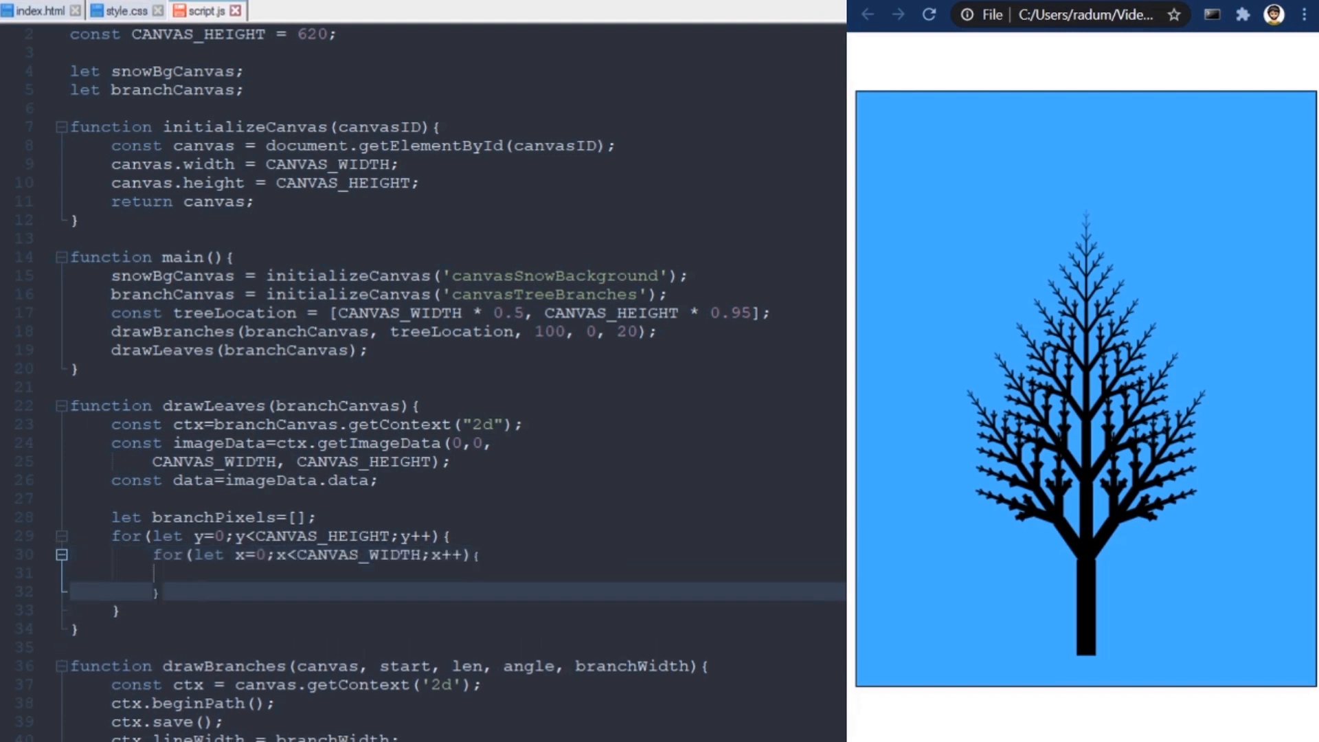
key(Up)
key(Tab)
text(let red)
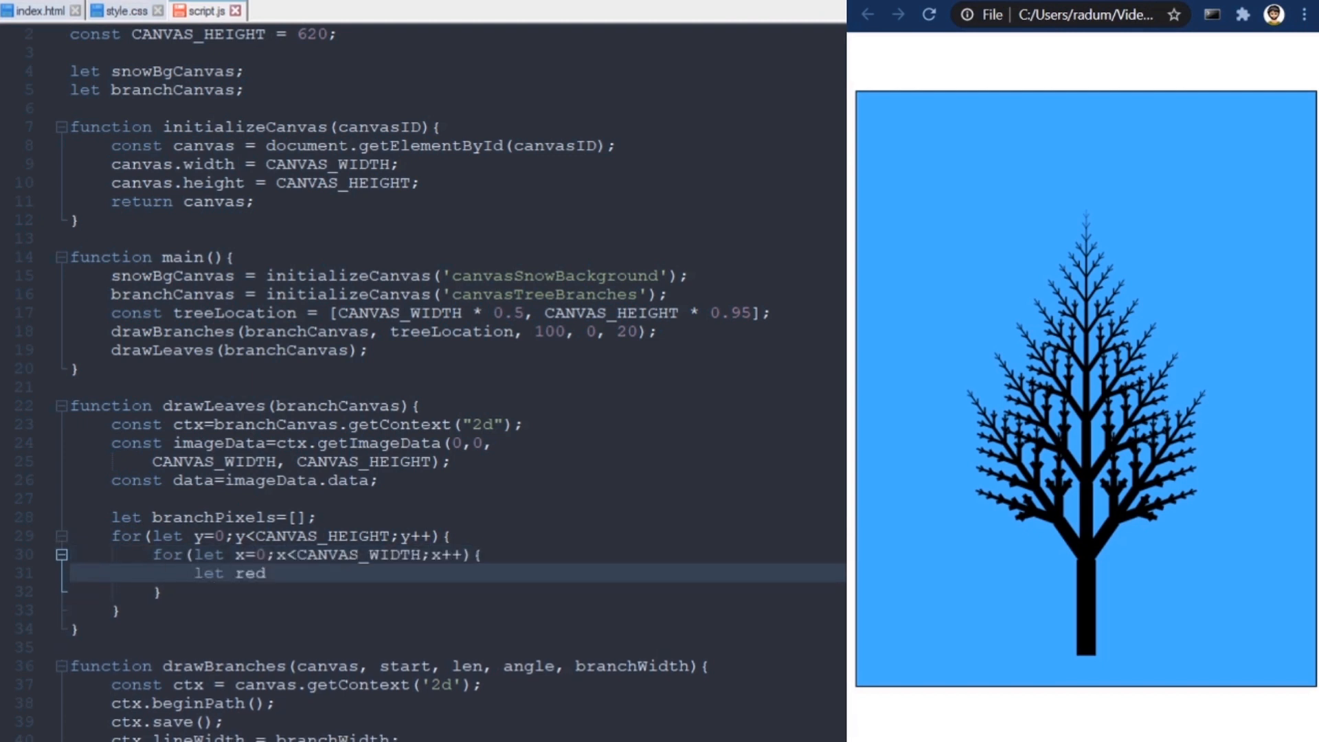
text(=data[4*)
text((y*CANVAS_WIDTH+)
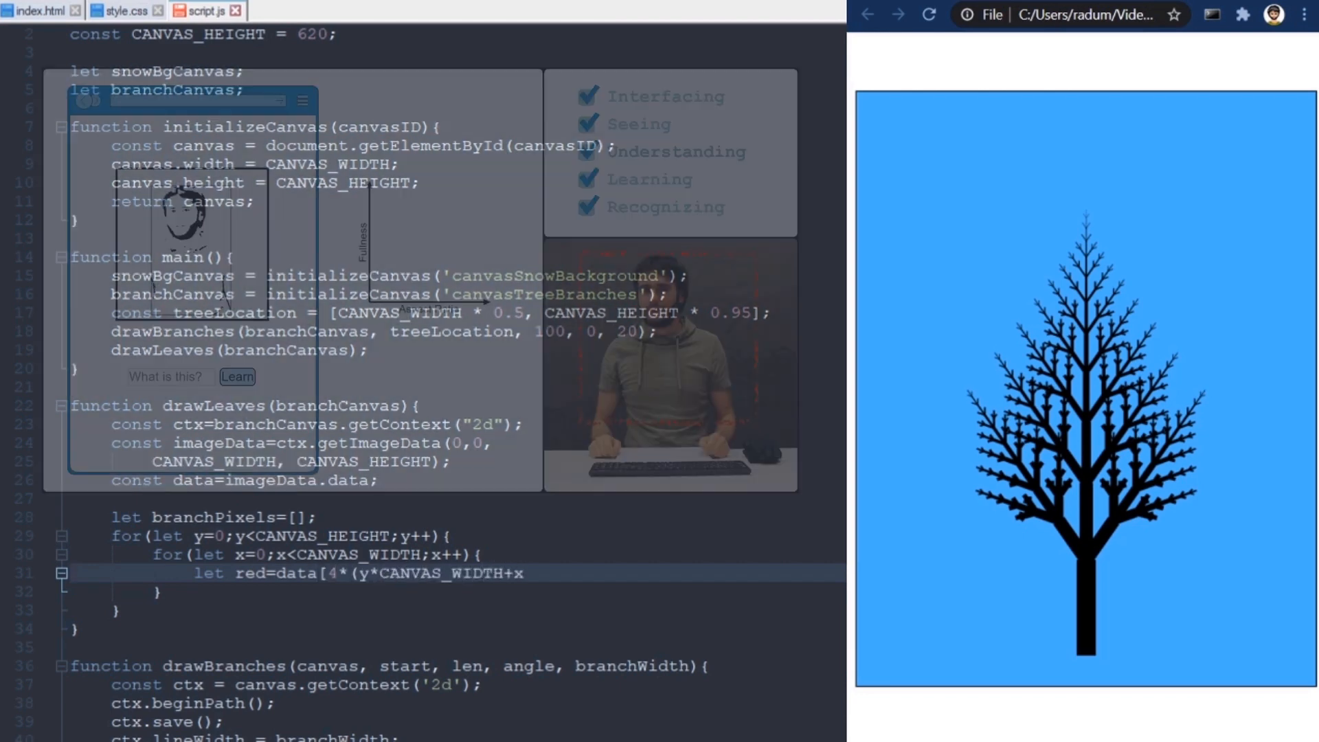
text(x)+0];)
- Read the red, green, blue and alpha channels of each pixel from the data array
key(Up)
key(ctrl+v)
key(ctrl+v)
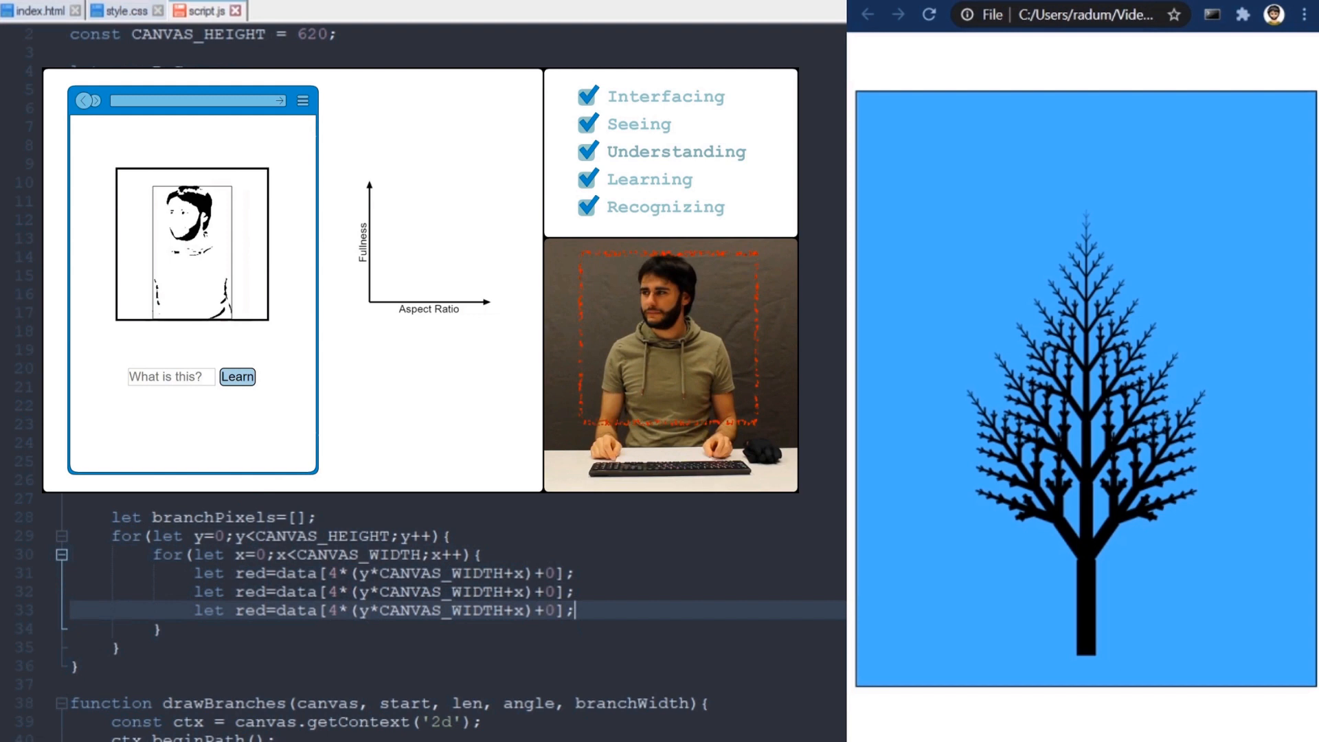
key(ctrl+v)
text(greenblue)
key(Down)
key(BackSpace)
key(BackSpace)
key(BackSpace)
text(a)
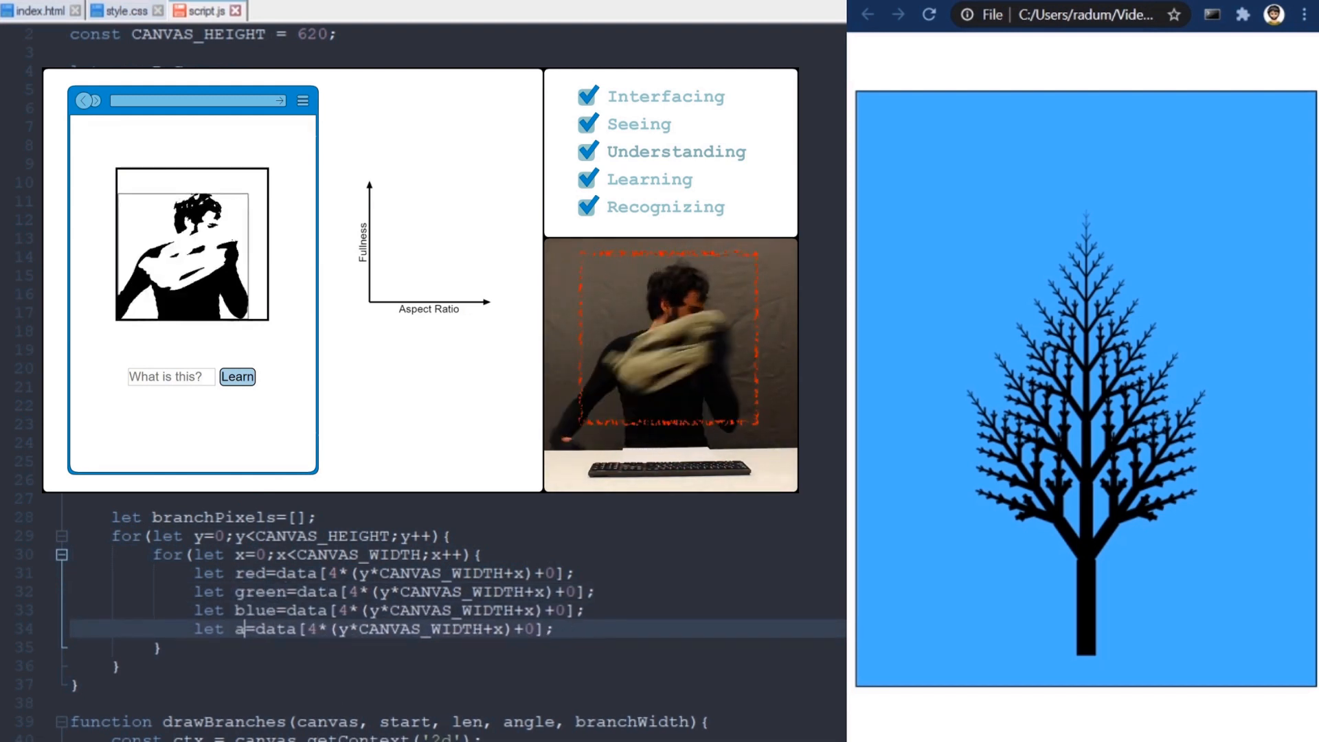
text(lpha)
key(Up)
key(Up)
key(BackSpace)
text(1)
key(BackSpace)
text(2)
key(Down)
key(BackSpace)
text(3)
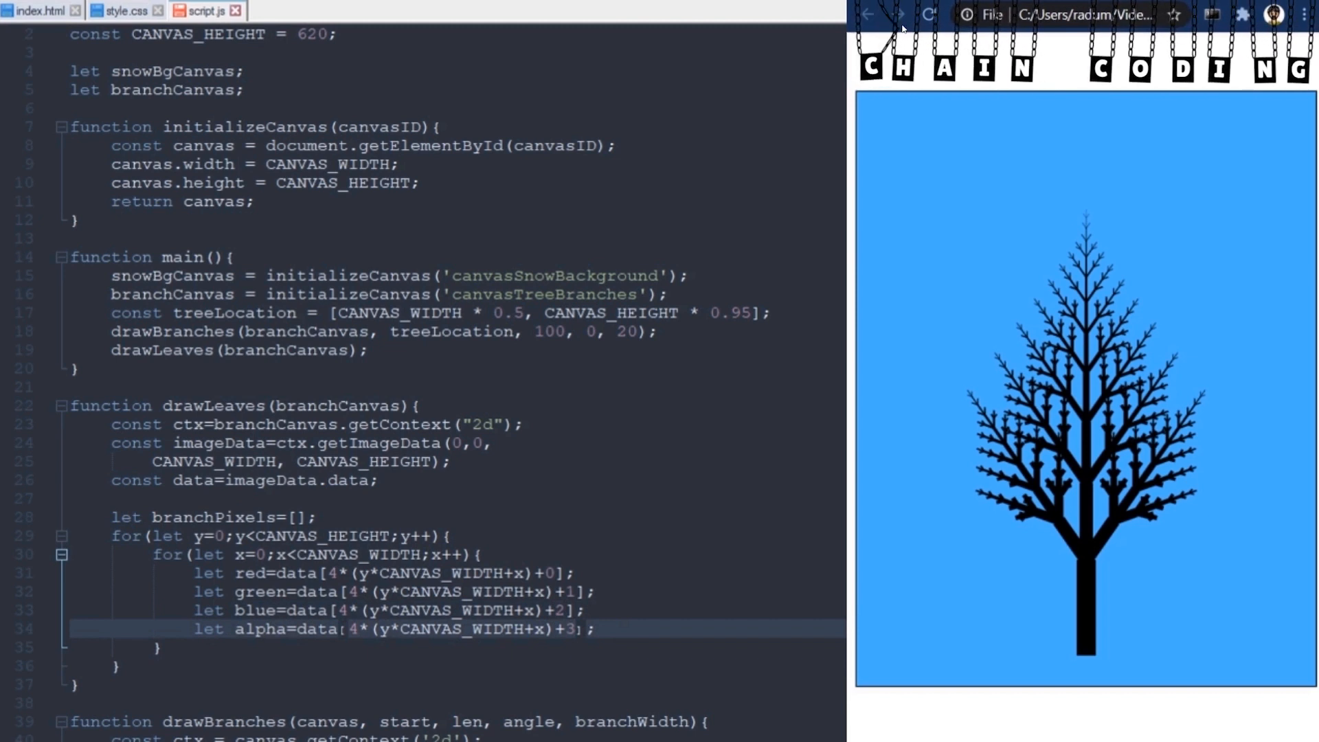
- Push [x,y] into branchPixels whenever alpha is greater than zero
key(Return)
text(if()
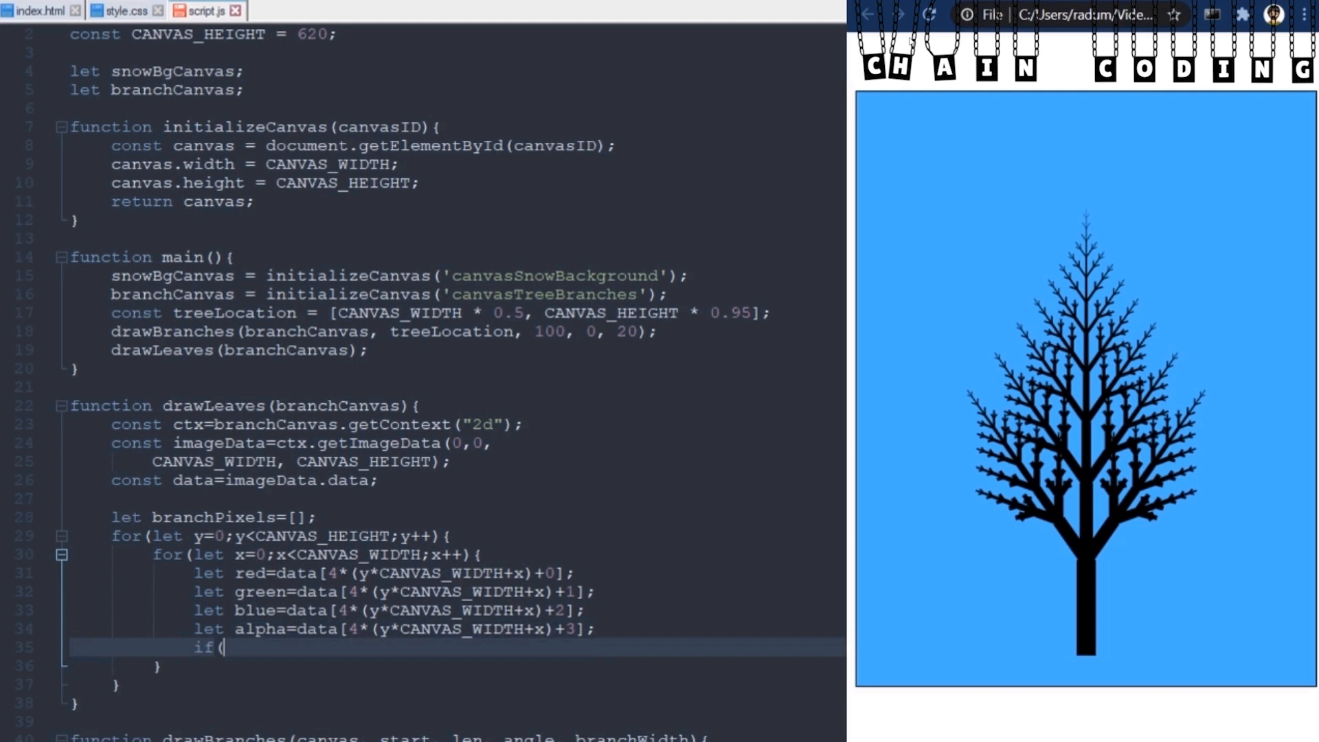
text(alpha>0){)
key(Return)
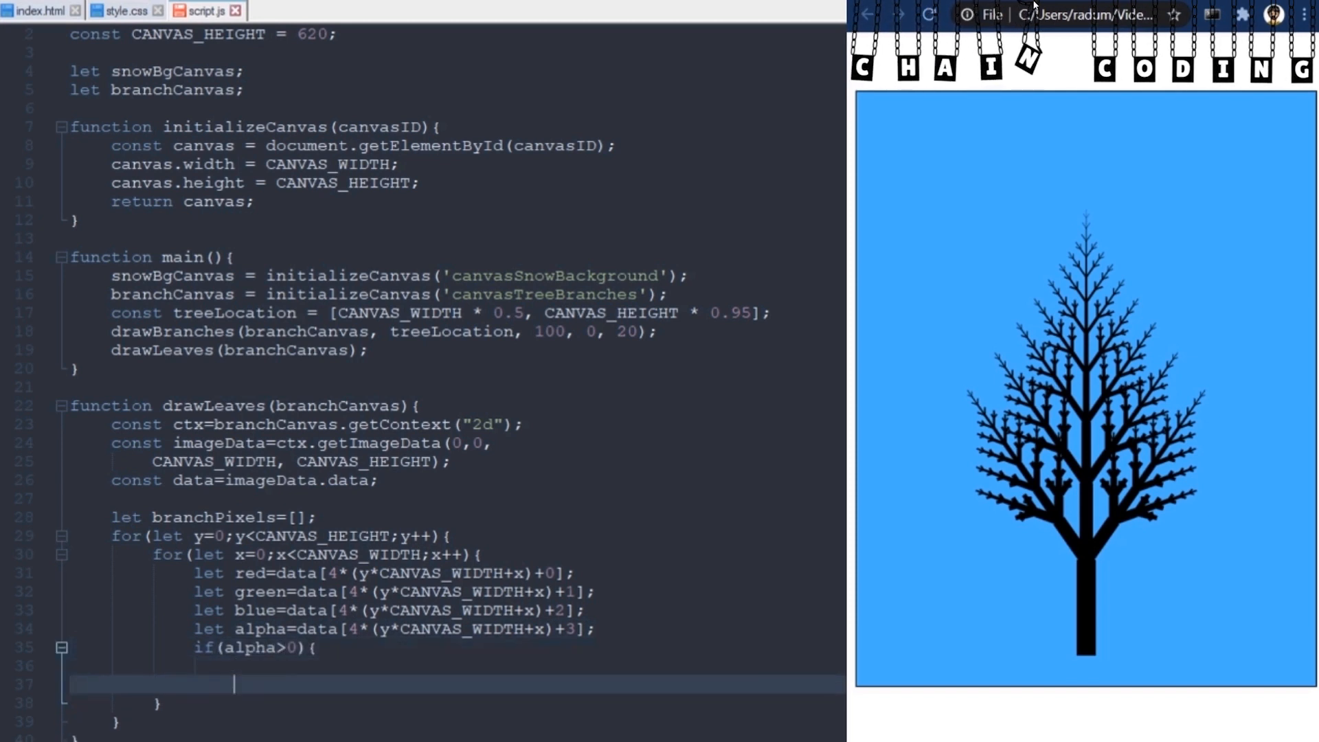
text(branchPixels.pu)
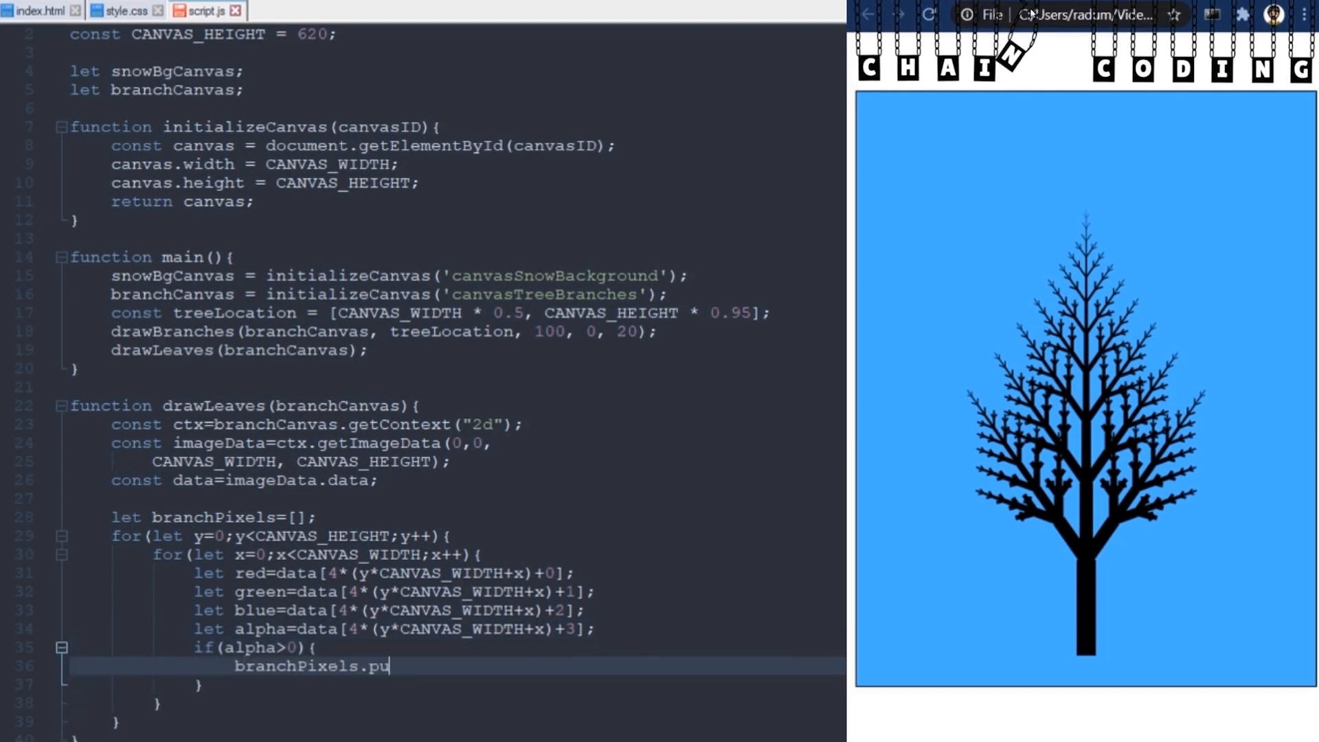
text(sh([x,y)
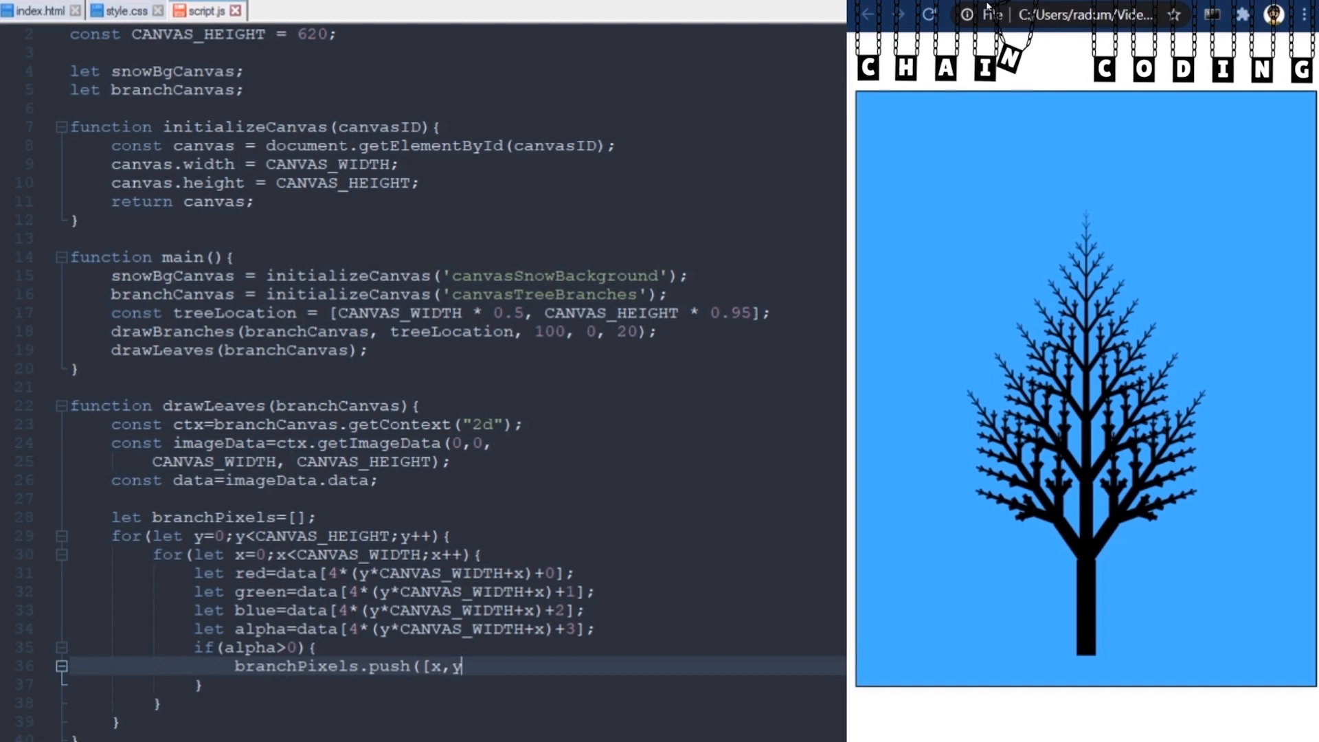
text(]);;)
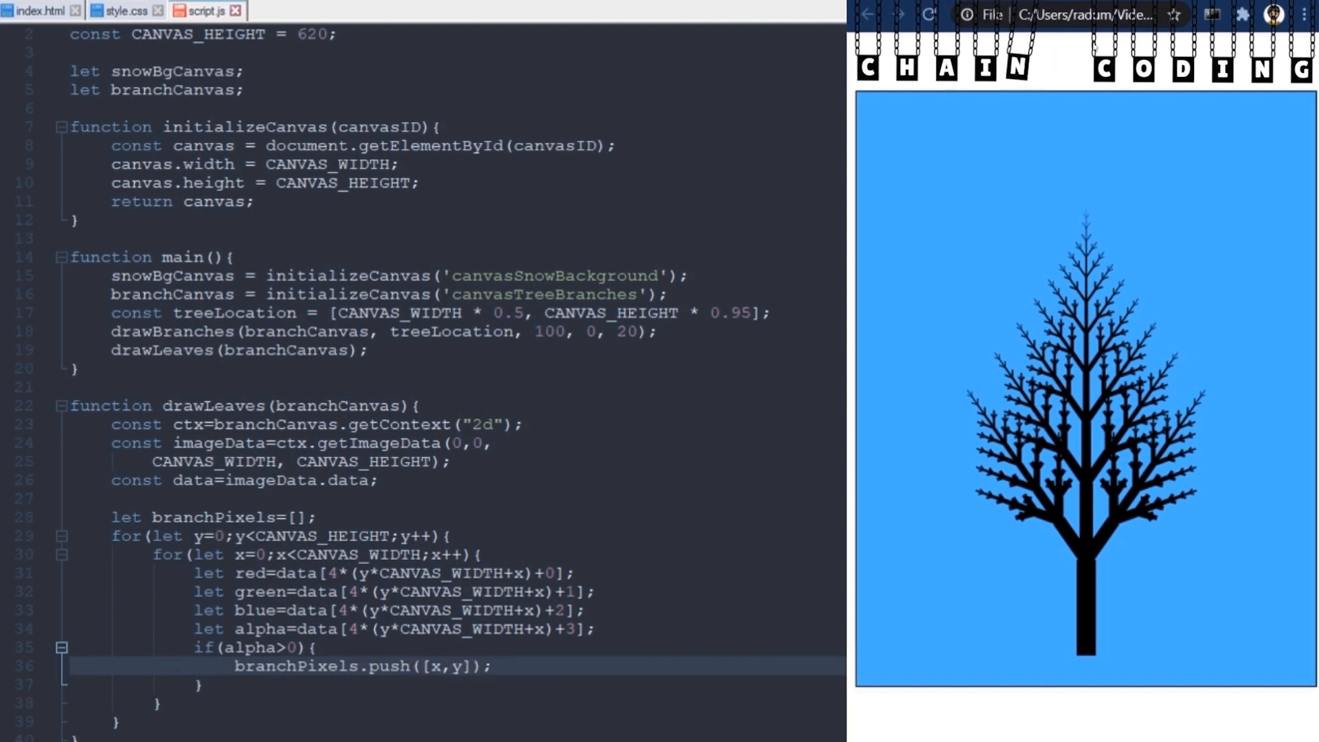
drag(1102, 65, 1092, 7)
scroll(322, 544, down, 5)
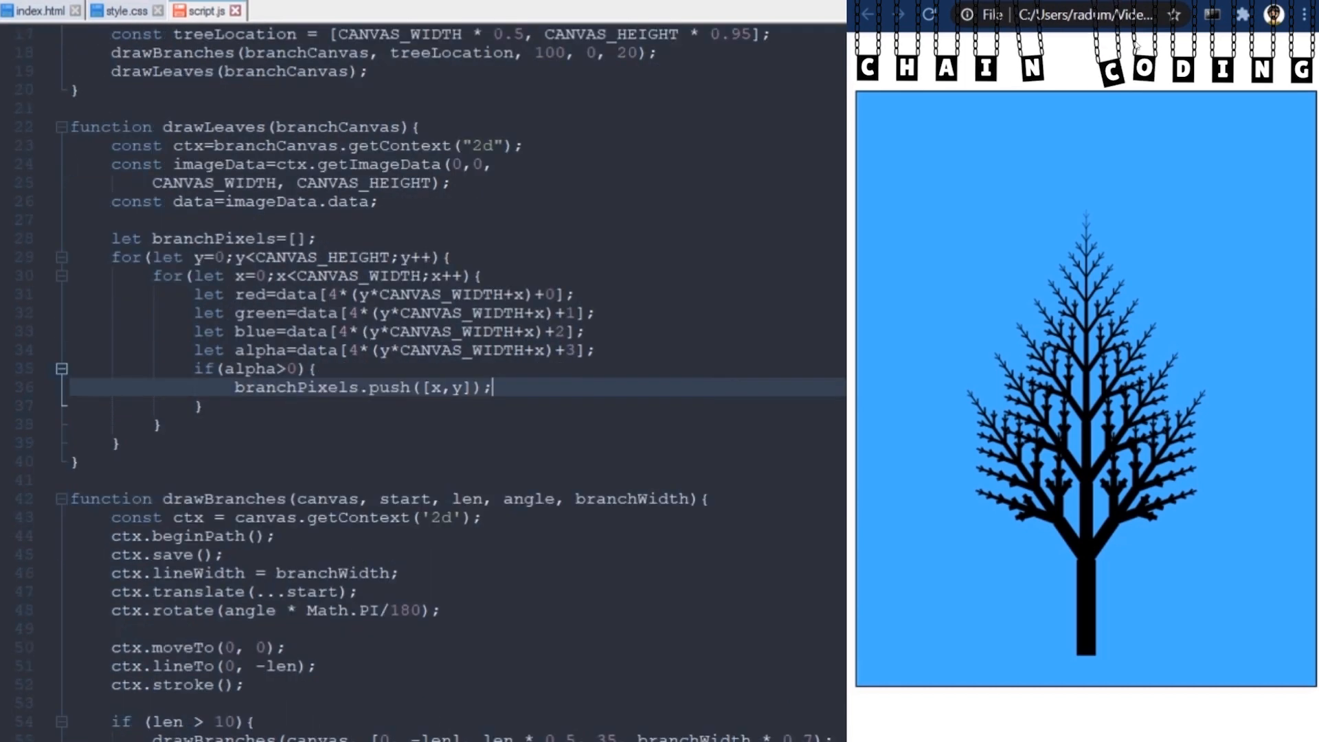
click(322, 443)
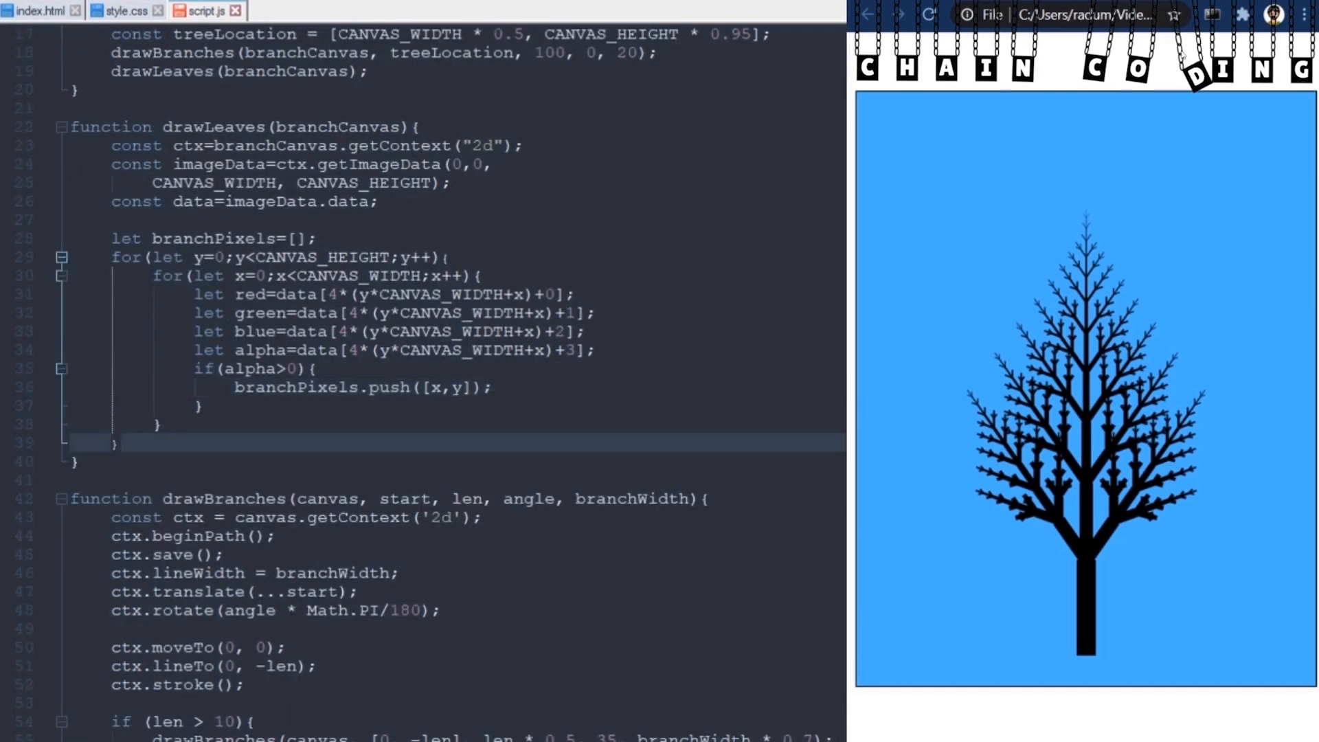
- Loop over branchPixels filling a green radius-10 ctx.arc at each pixel, then save
key(Return)
key(Return)
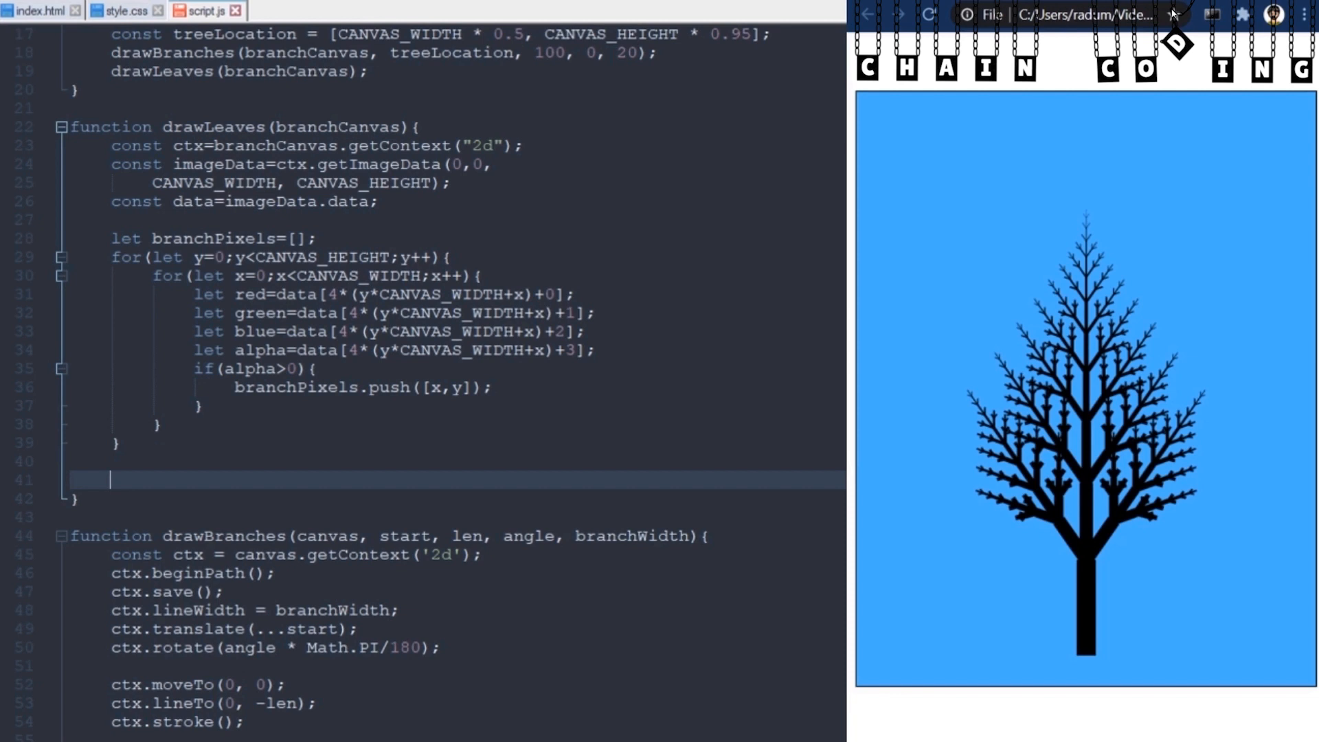
text(for(let i=)
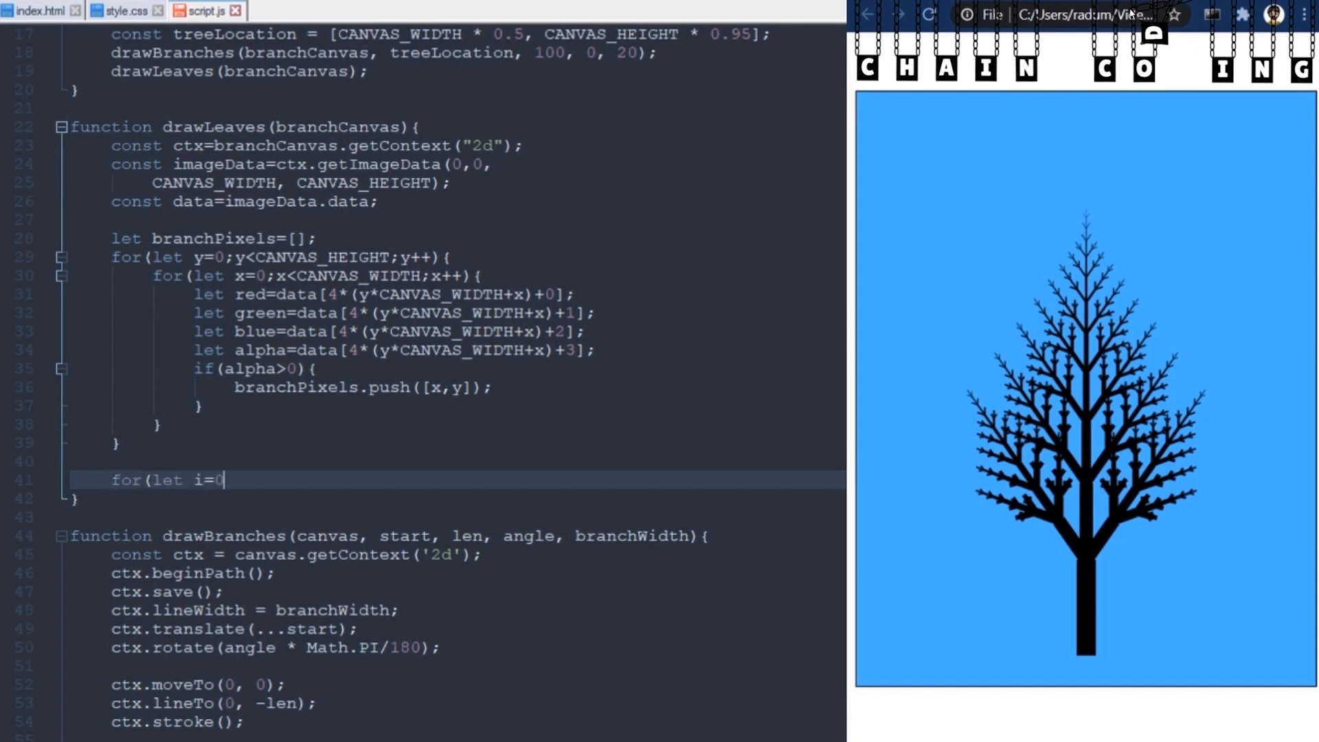
text(0;i<branchPixels.length)
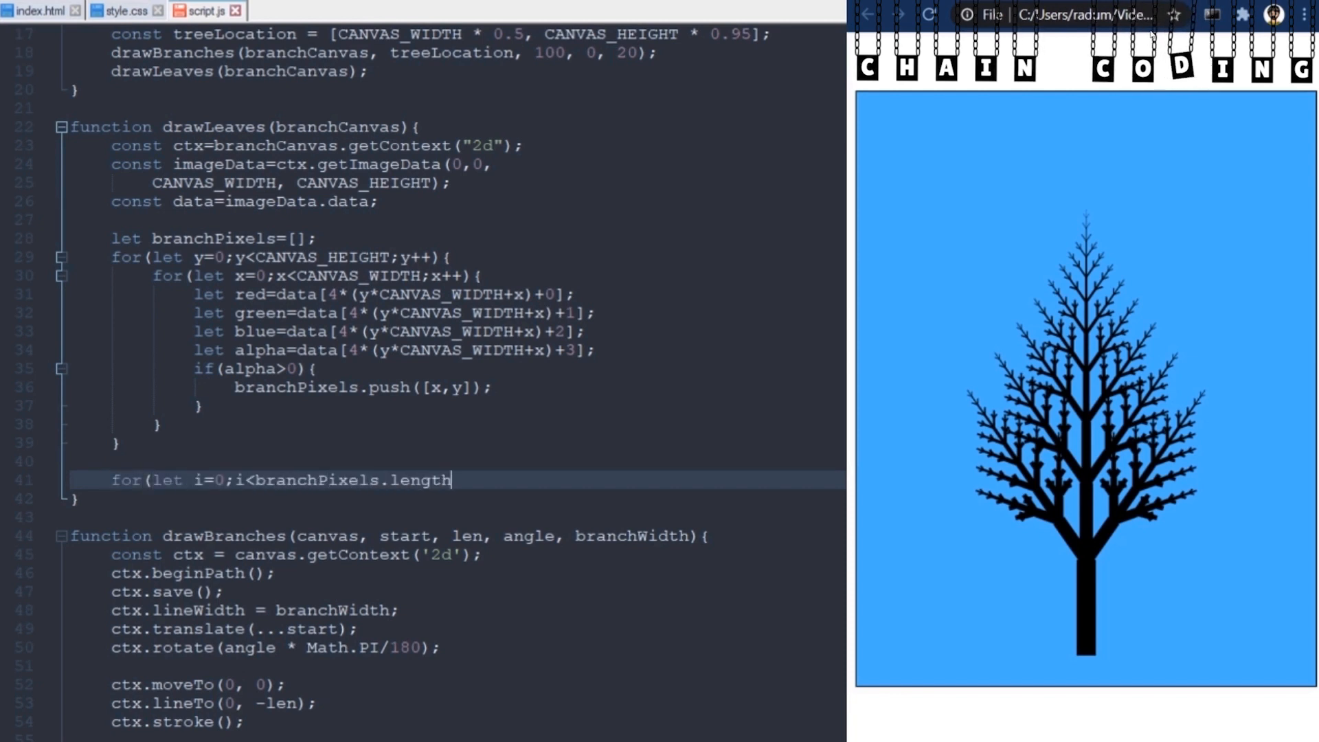
text(;i++){)
key(Return)
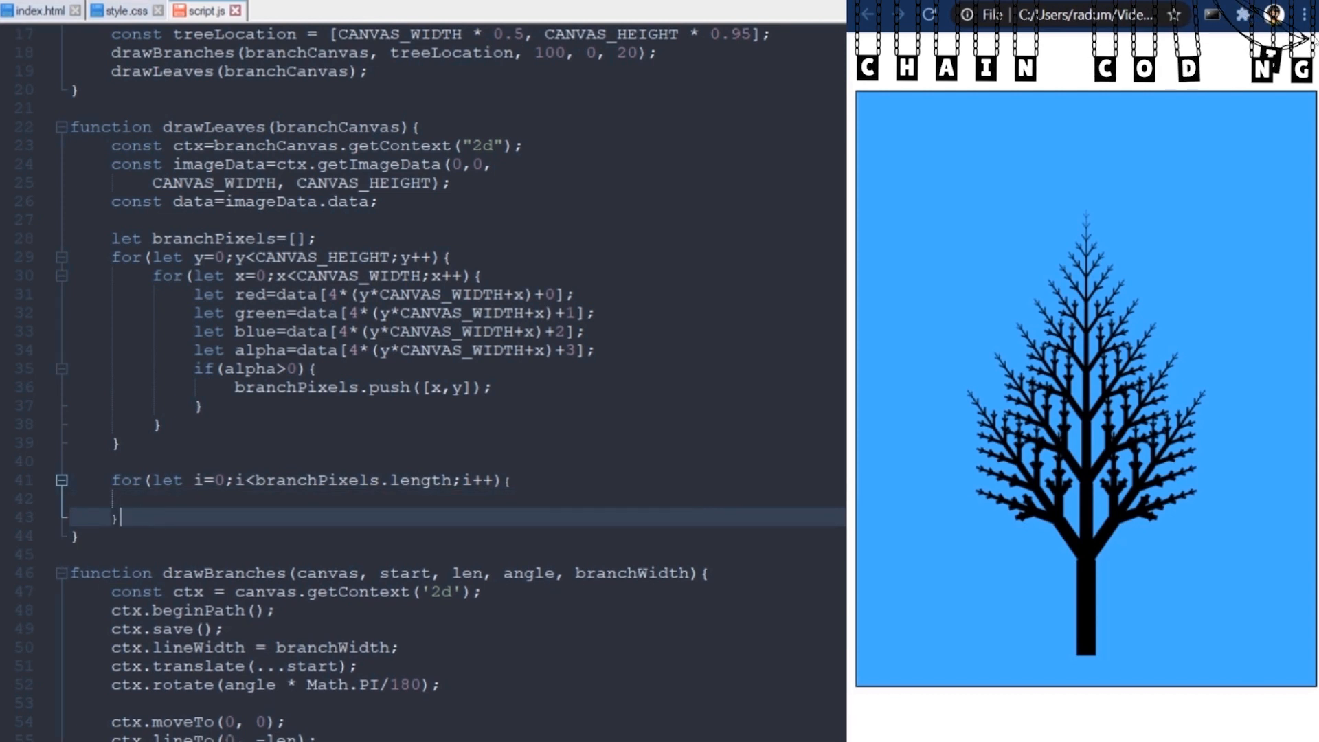
text(ctx.beginPath();)
key(Return)
text(ctx.fillStyle="rgba(0,255,0,1)";)
key(Return)
text(ctx.arc(...branchPixels[i],10)
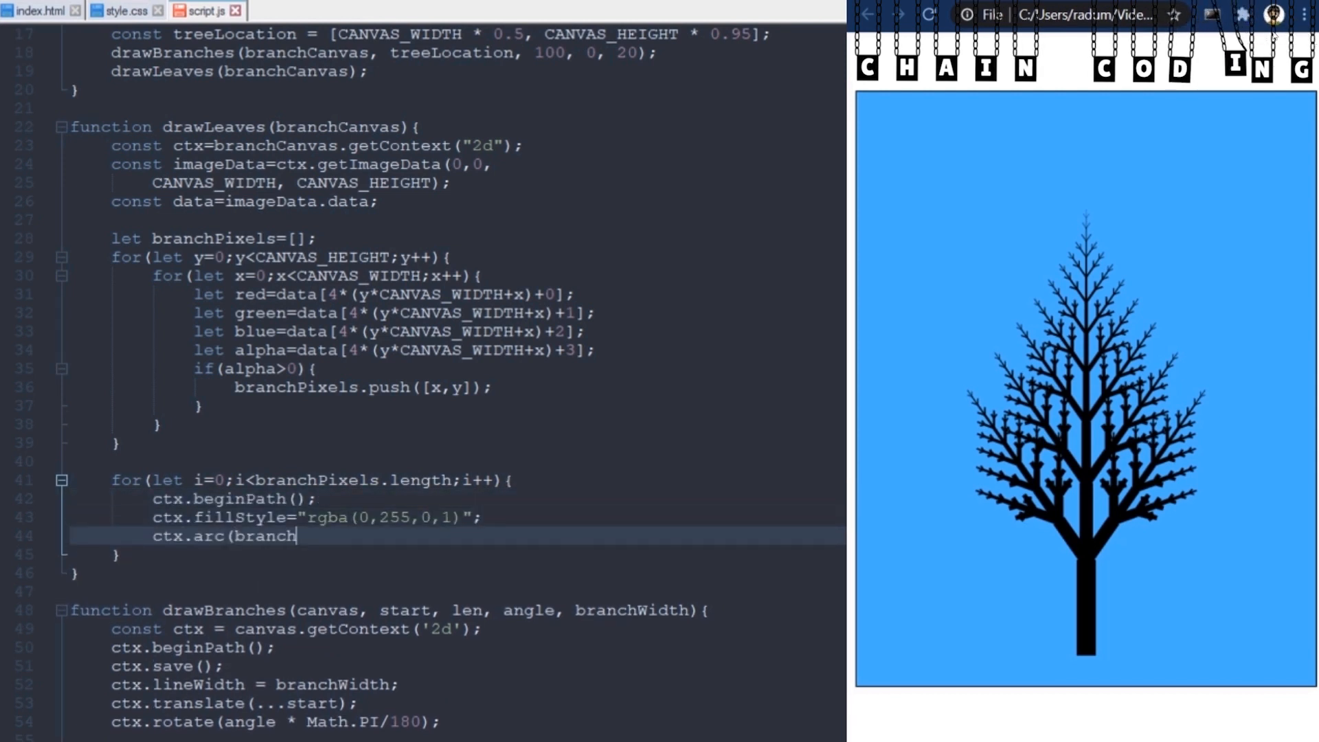
text(,0,Math.PI*2);)
key(Return)
text(ctx.fill();)
key(ctrl+s)
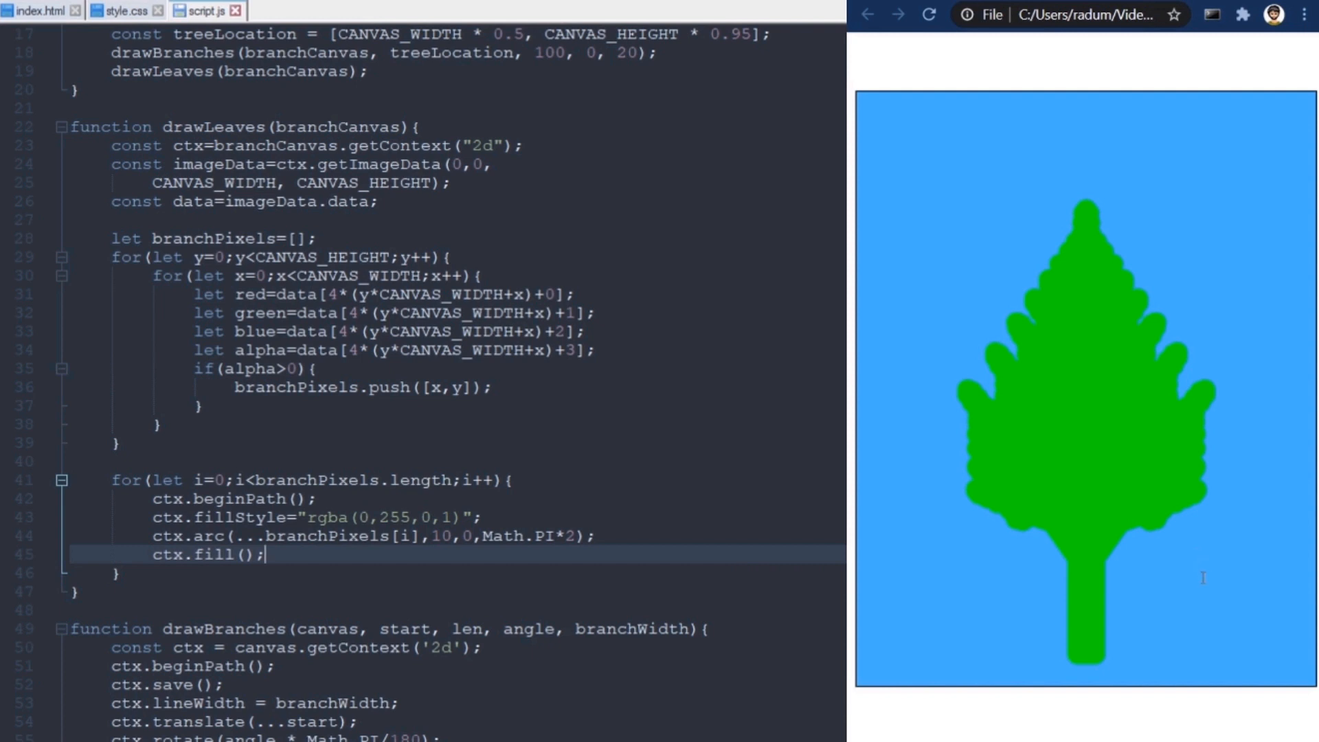
- Restrict the alpha check to y < CANVAS_HEIGHT*0.95-100 so the trunk stays bare, and save
key(Up)
key(Up)
key(Up)
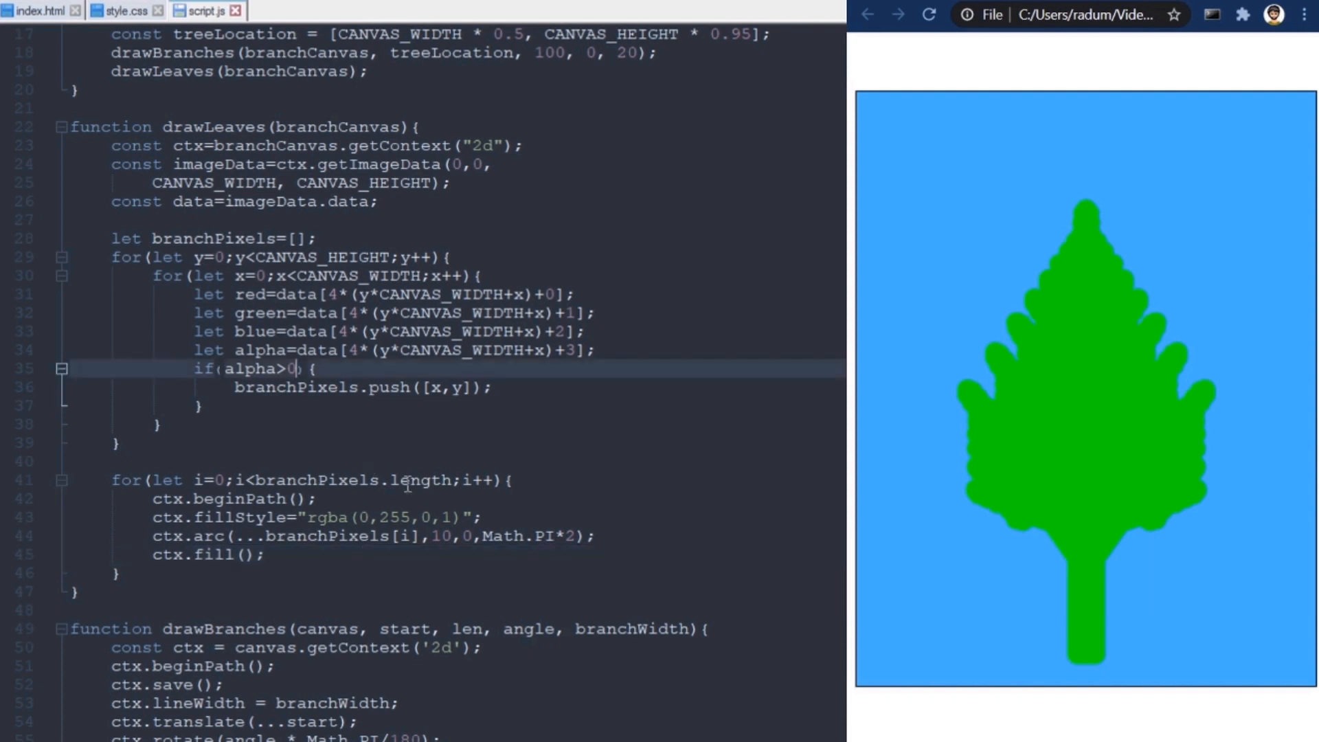
text(&& y<)
text( CANVAS_HEIGHT)
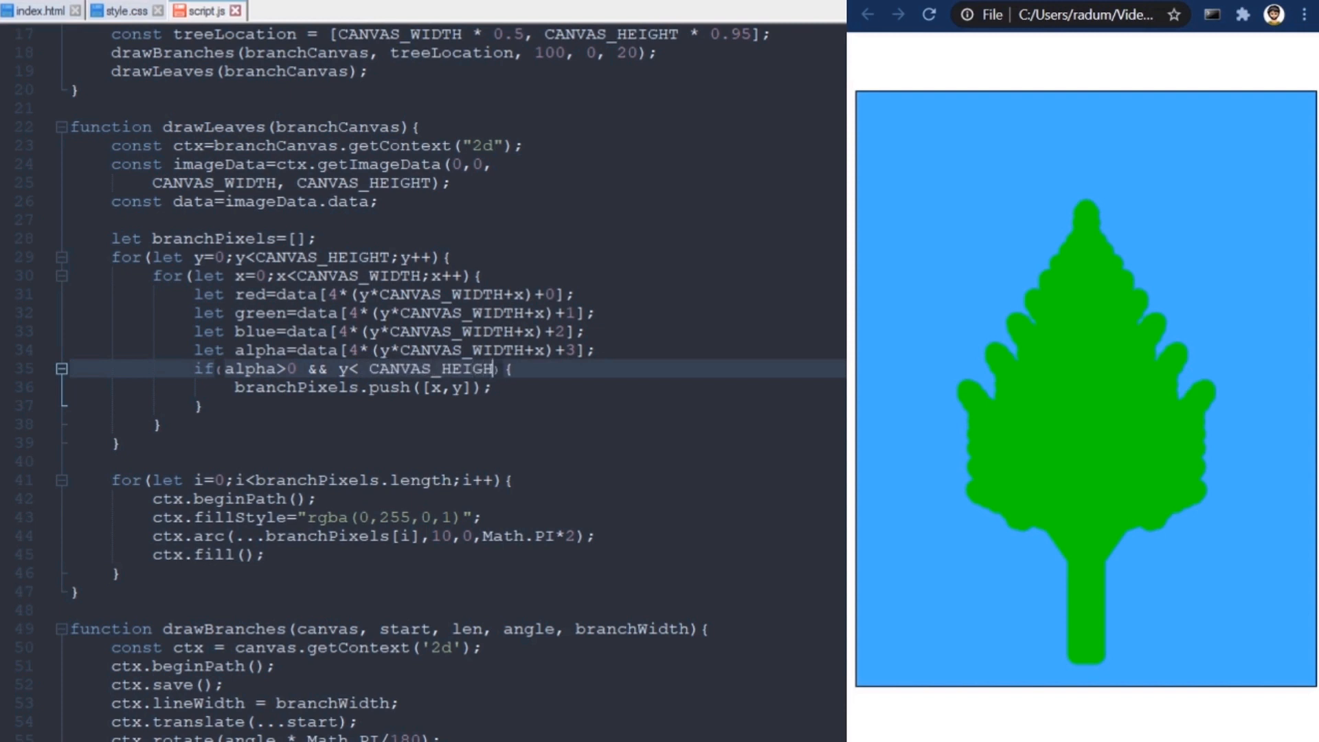
text(*0.95)
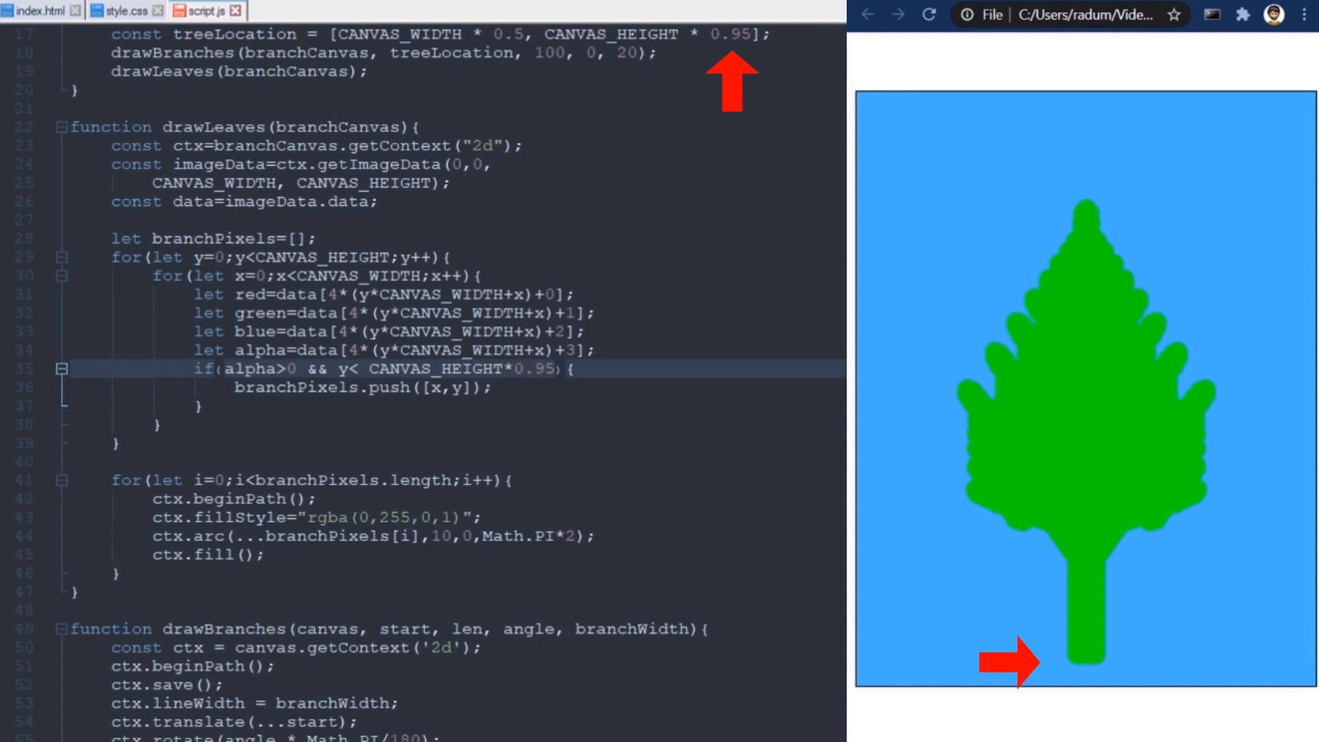
text(-)
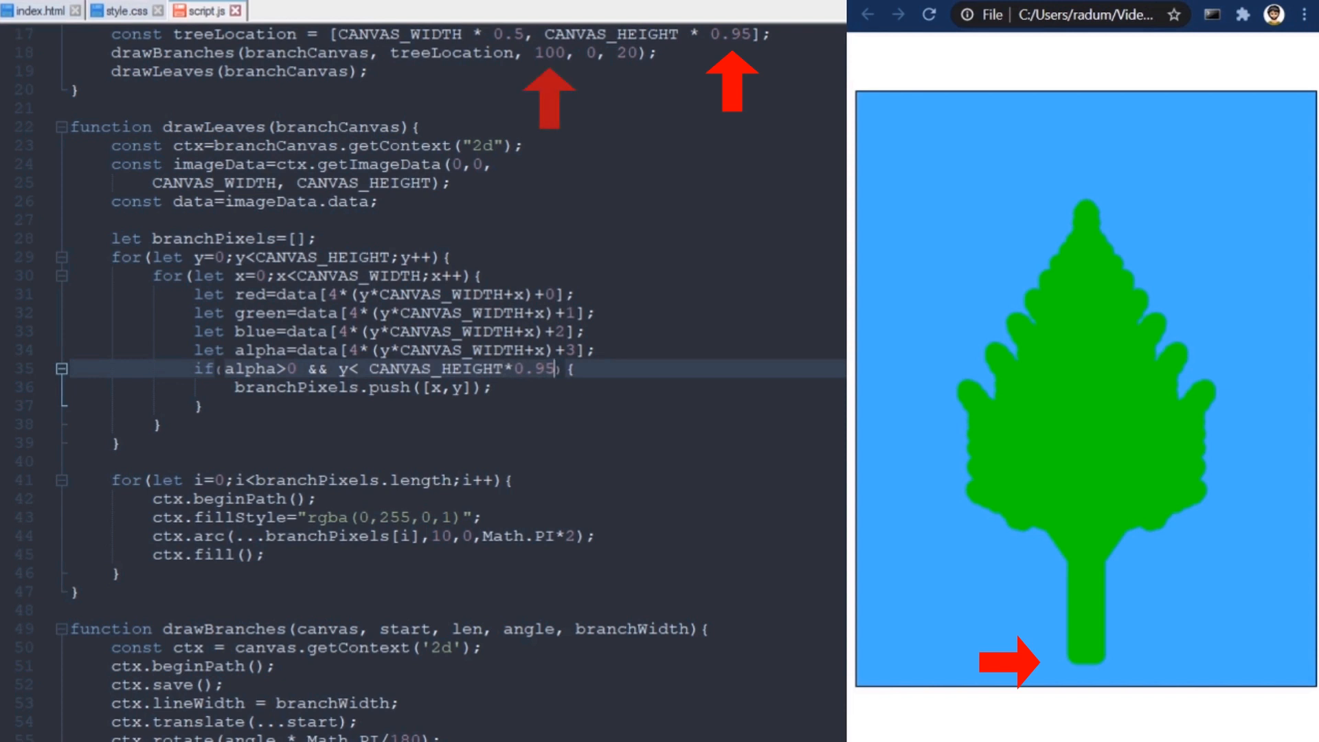
text(100)
key(ctrl+s)
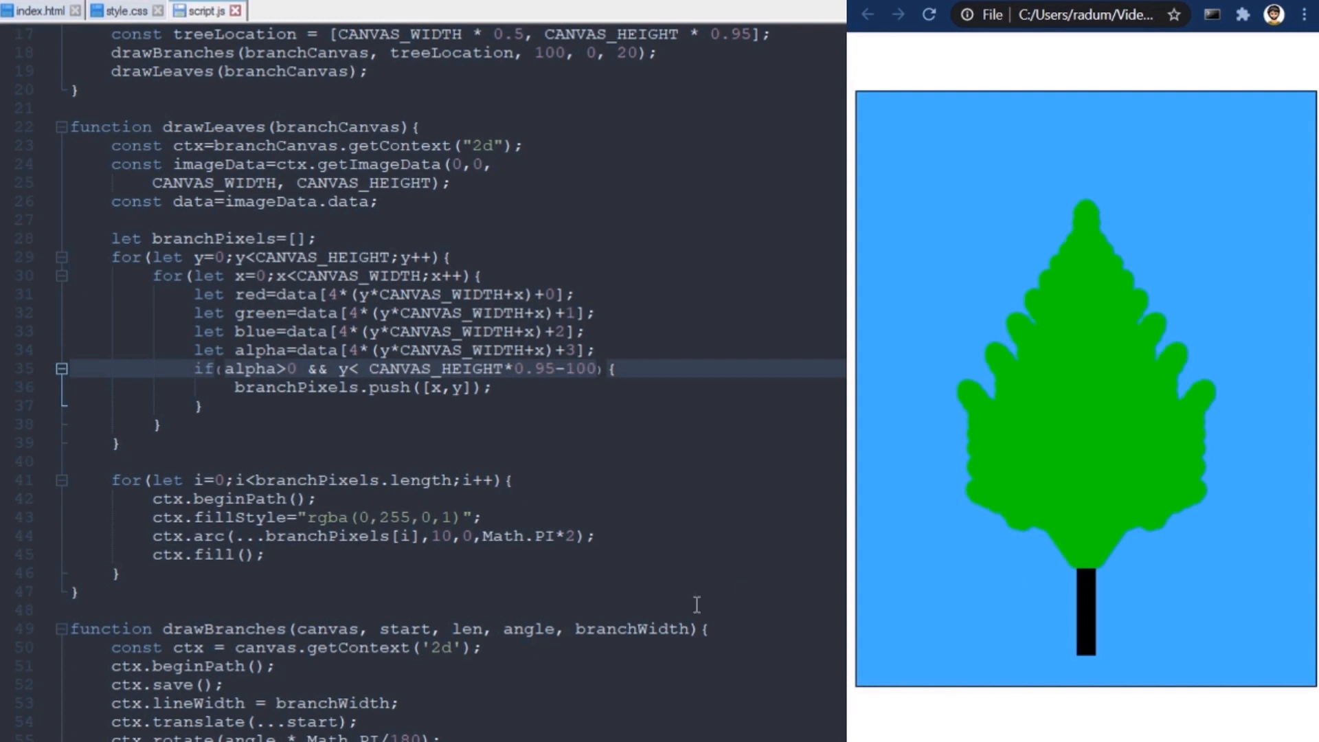
- Wrap the circle-drawing lines in if(Math.random()<0.30){ }, indented, and save
click(696, 480)
key(Return)
text(if(Math.ran)
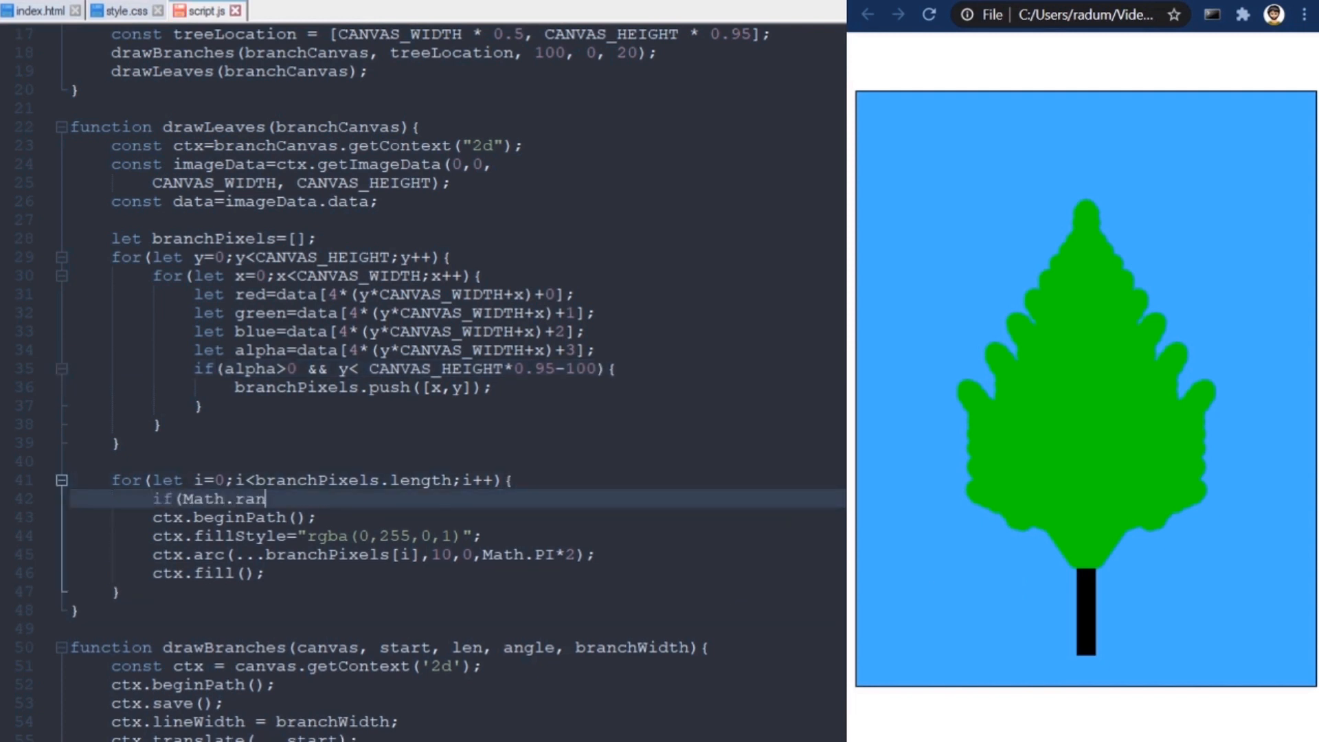
text(dom()<0.30){)
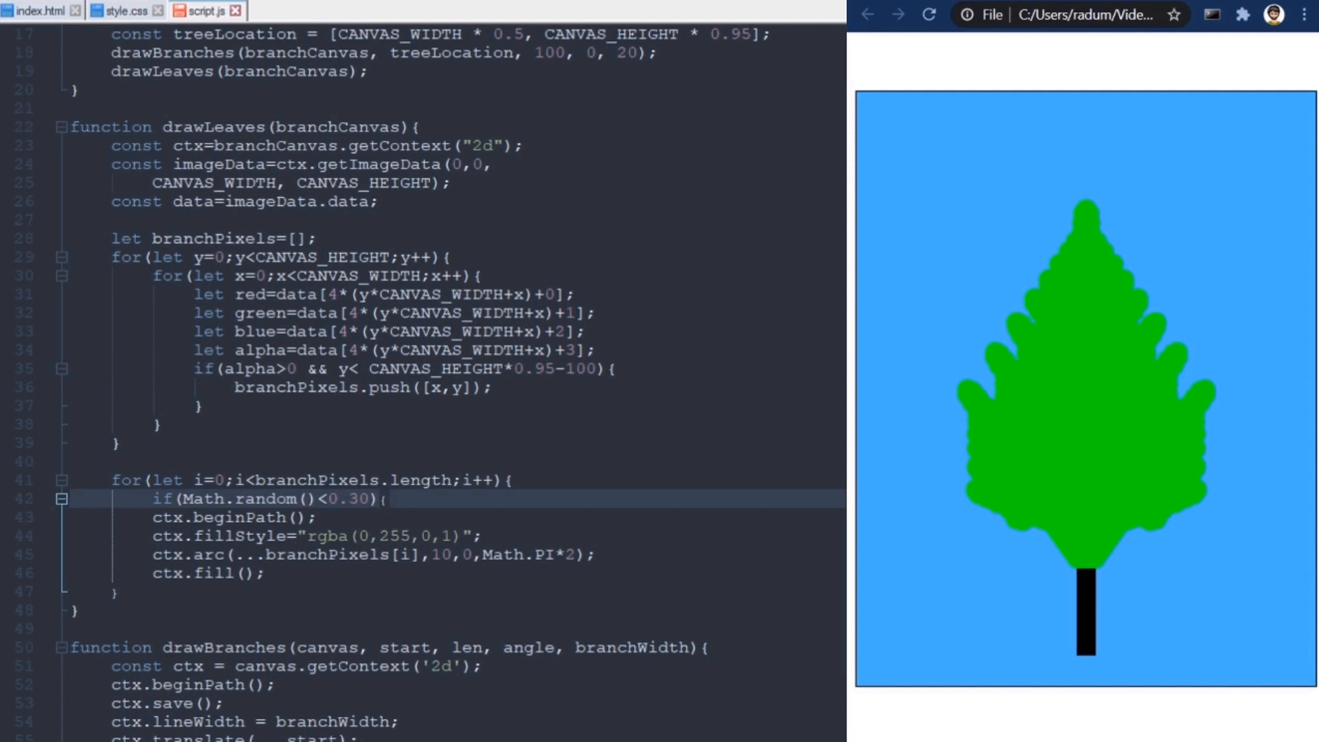
key(Down)
key(Home)
key(Tab)
key(Down)
key(Tab)
key(Down)
key(Tab)
key(Down)
key(Tab)
key(End)
key(Return)
text(})
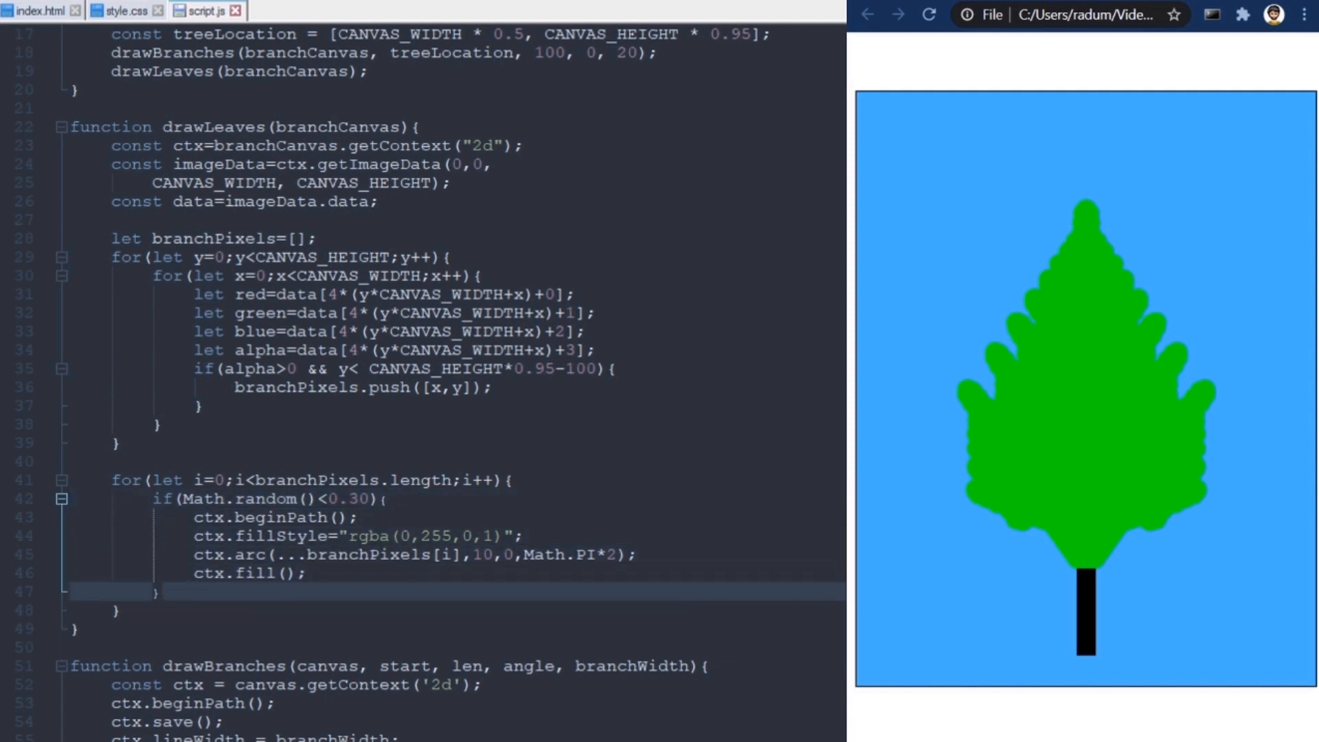
key(F5)
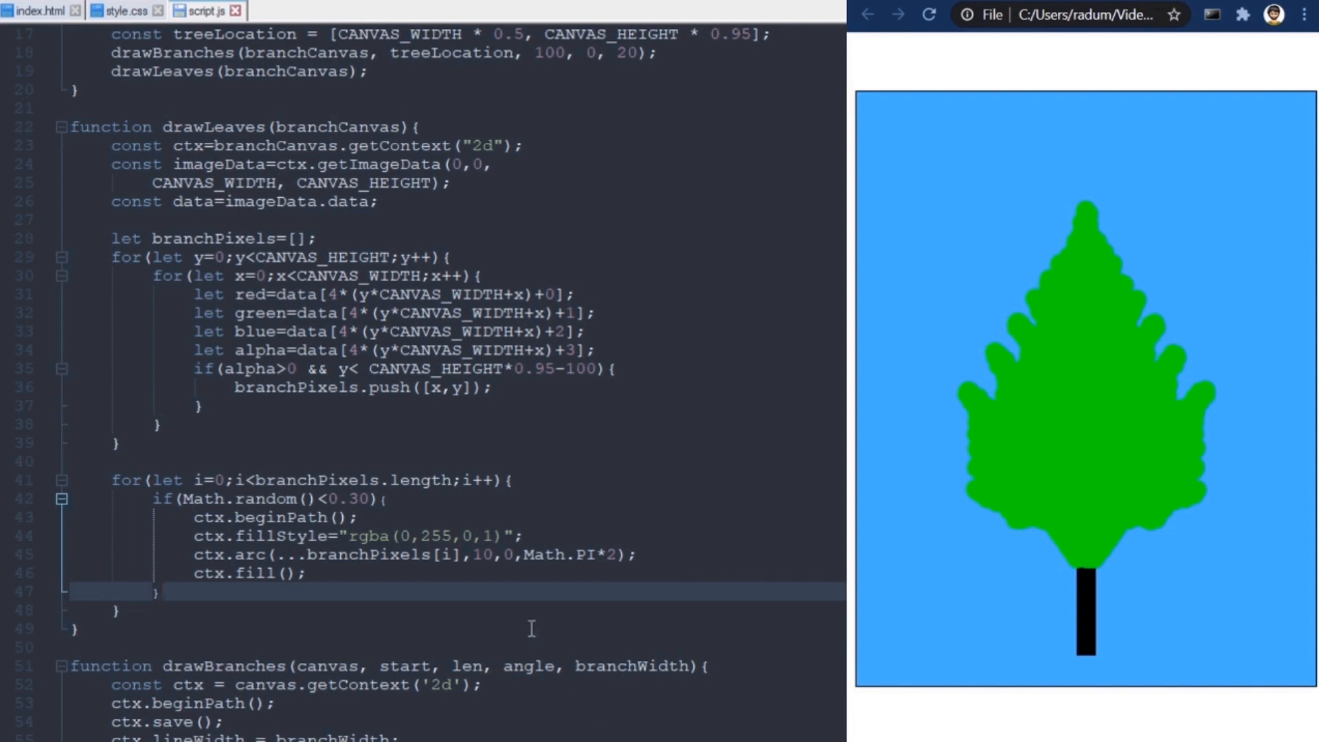
- Add loc[0] and loc[1] random offsets and draw the arc at ...loc, then save
click(495, 498)
key(Return)
text(let loc=branchPixels[i];)
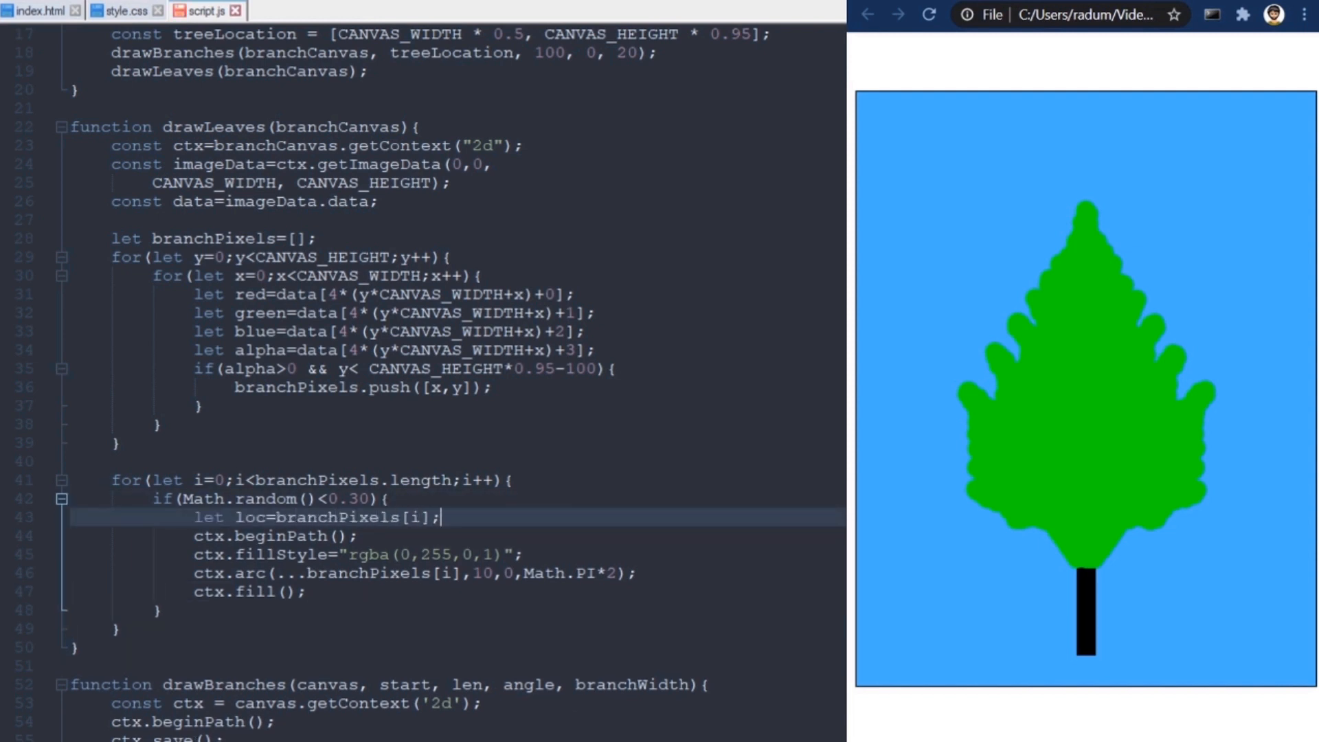
key(Return)
text(loc[0]+=Math.random()-0.5()
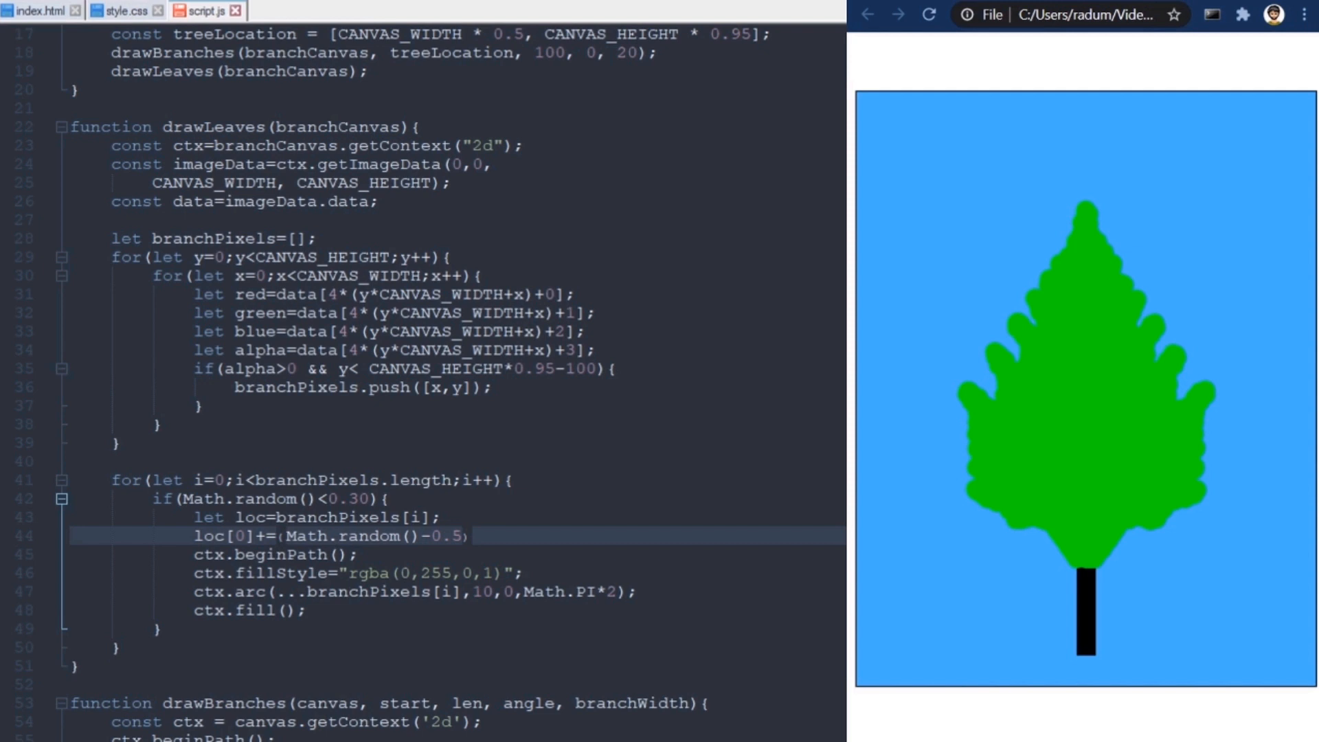
text()*10;)
key(ctrl+d)
double_click(241, 555)
text(1)
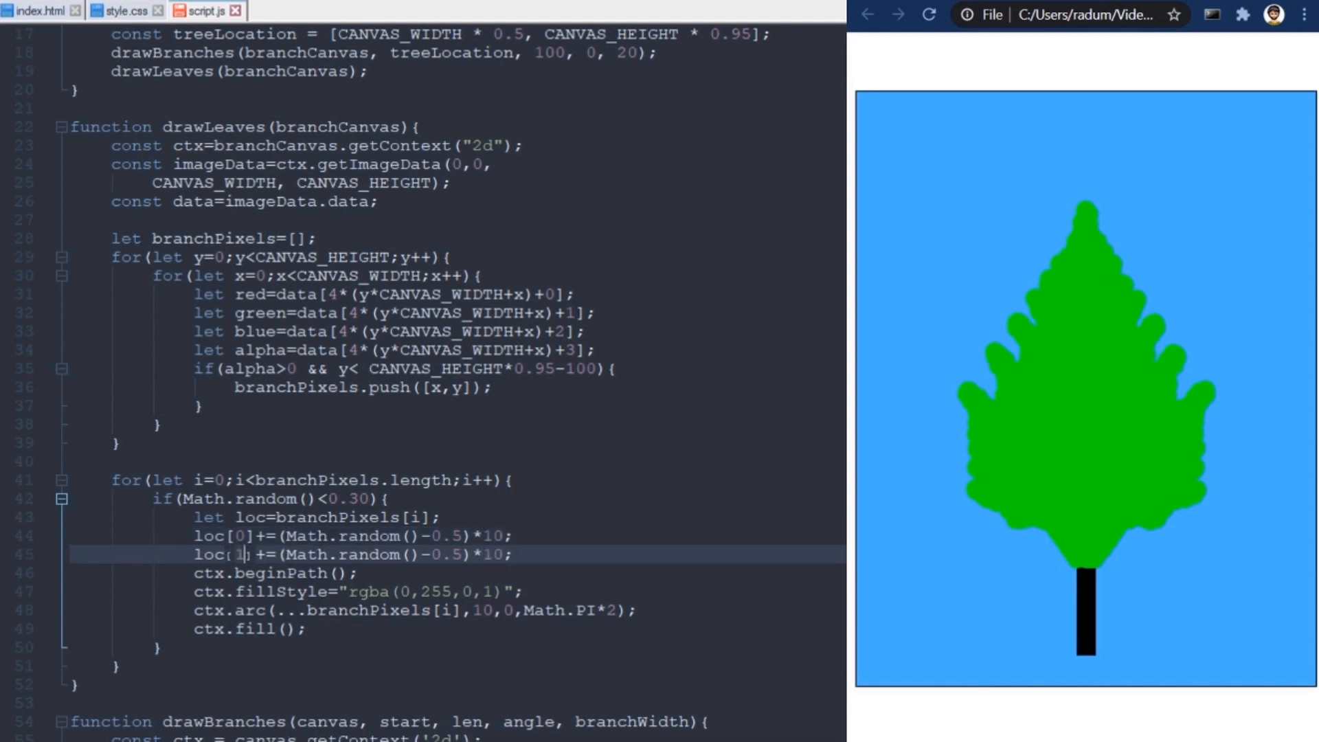
key(Down)
key(Down)
key(Down)
key(Right)
key(Right)
key(Right)
key(ctrl+shift+Right)
key(ctrl+shift+Right)
text(loc)
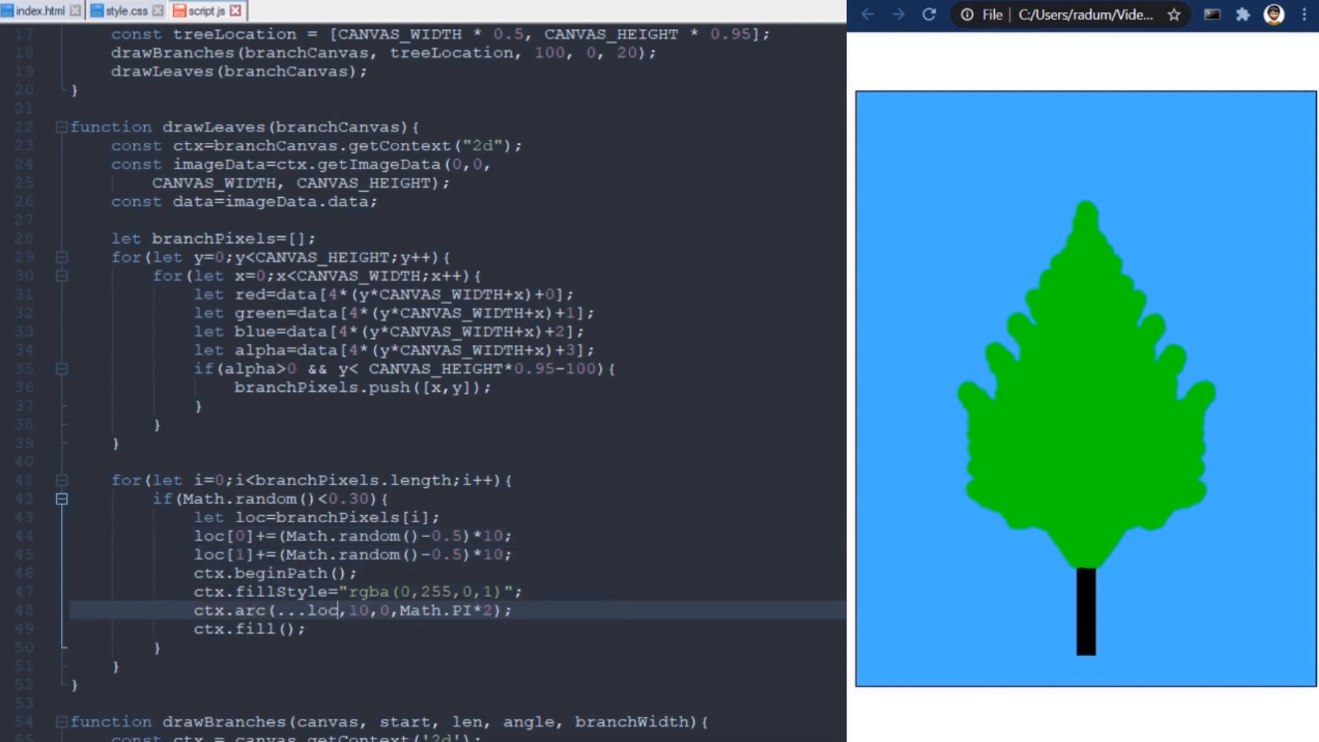
key(ctrl+s)
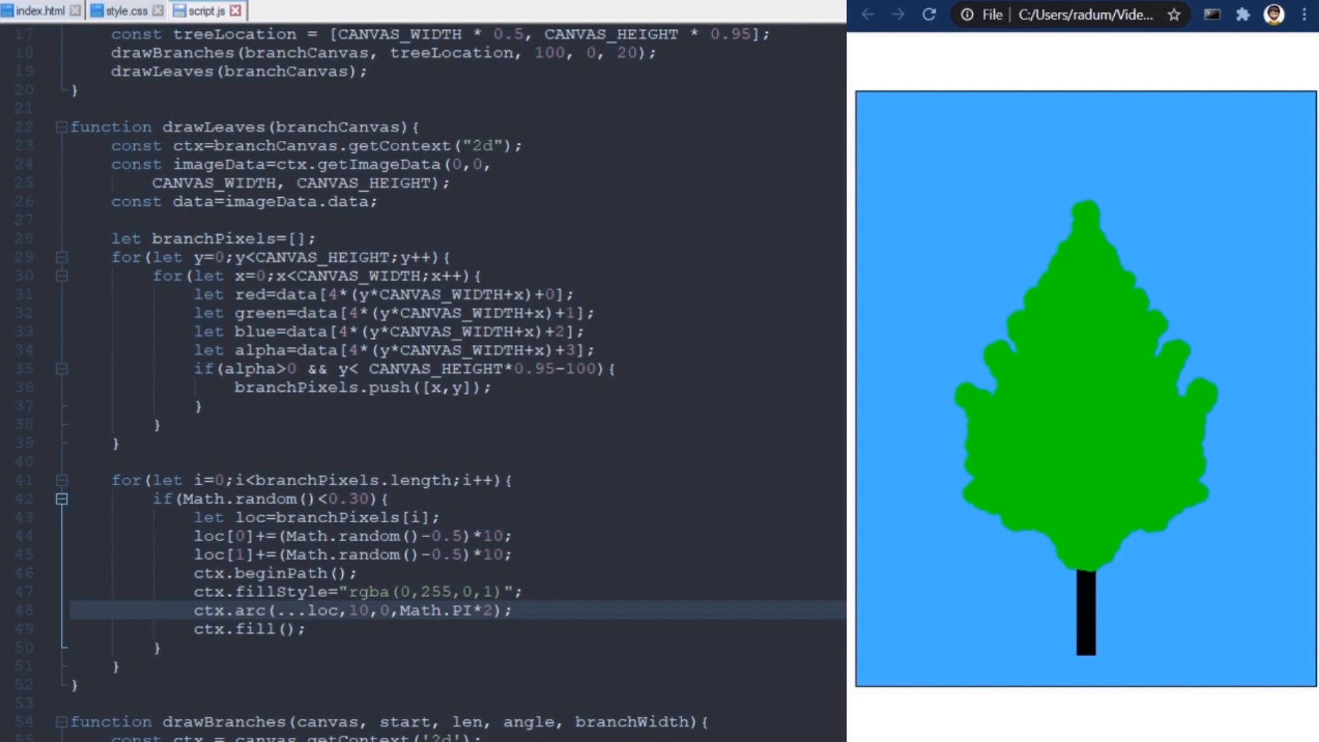
- Halve the leaf radius from 10 to 5 and save
key(Right)
key(Right)
key(Right)
key(BackSpace)
key(BackSpace)
text(5)
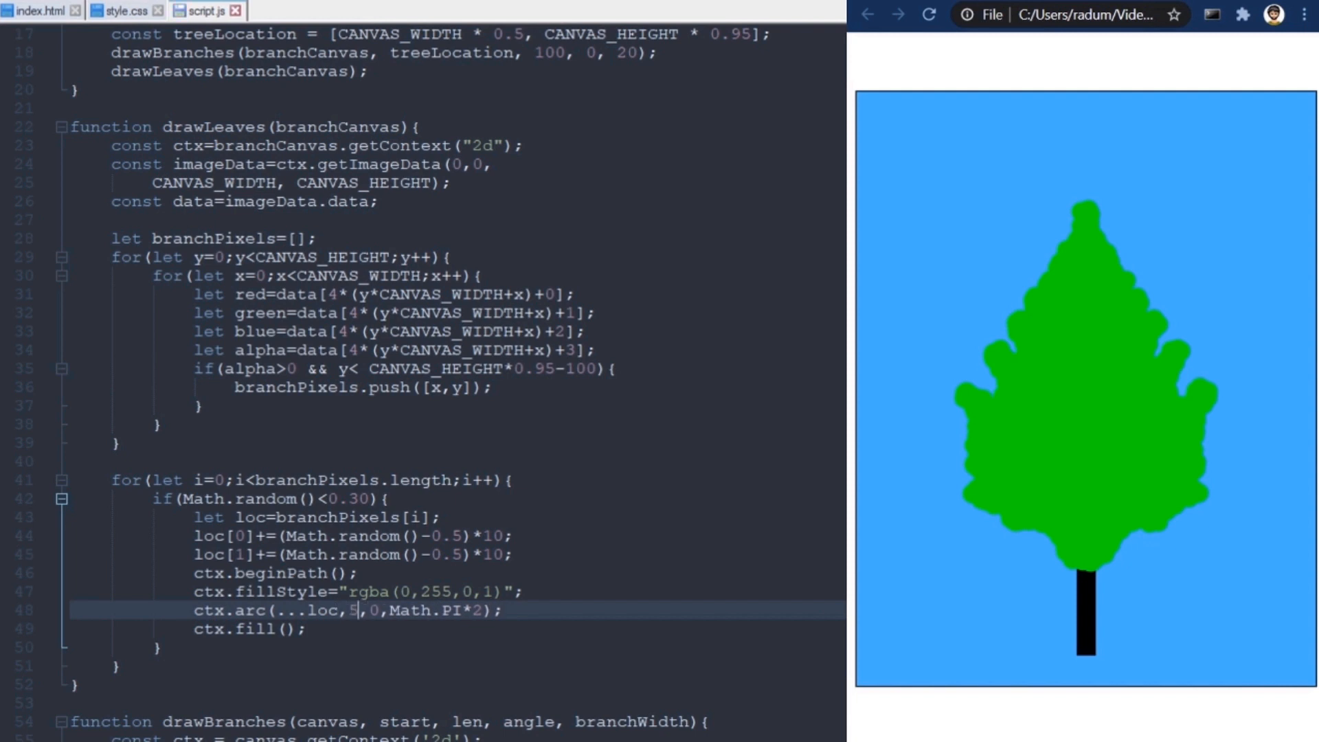
key(ctrl+s)
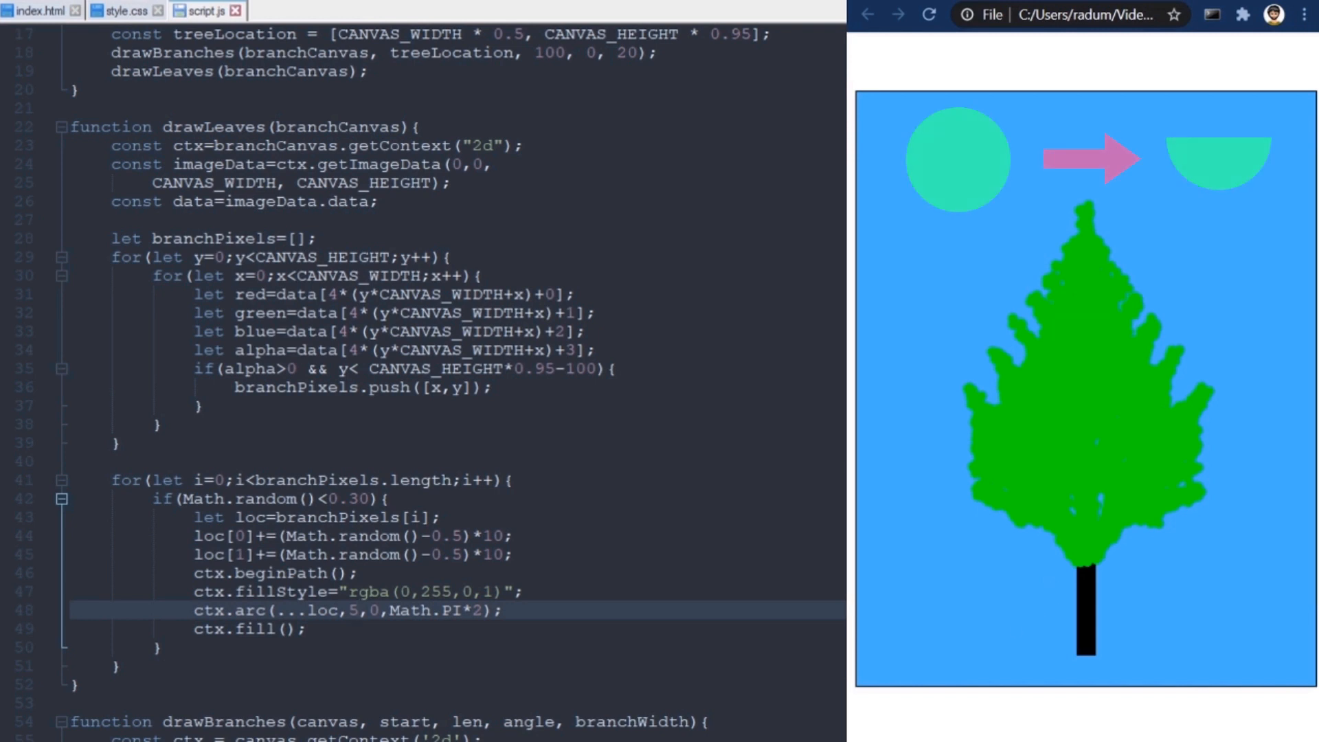
- Delete '*2' after Math.PI in ctx.arc so each leaf is a semicircle
key(End)
key(Left)
key(Left)
key(BackSpace)
key(BackSpace)
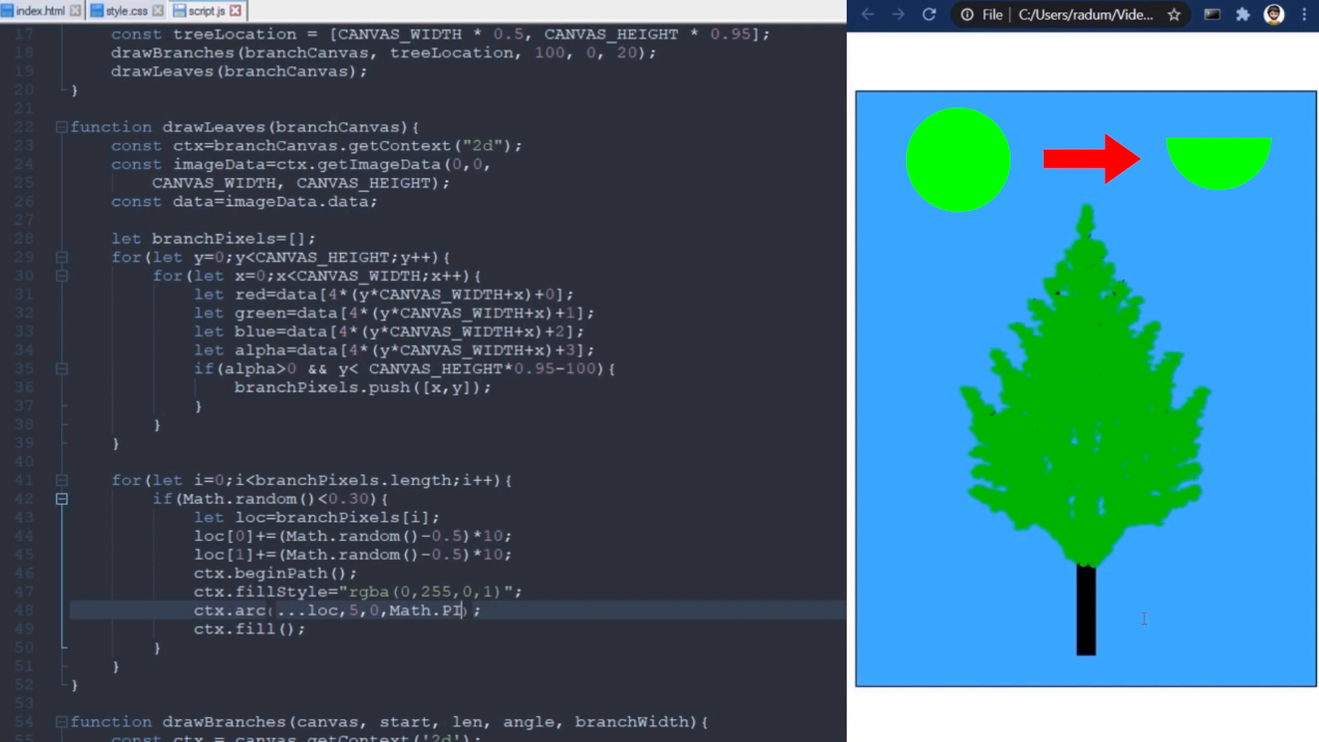
- Insert ctx.save(), ctx.translate(...loc) and ctx.rotate(Math.random()*Math.PI*2) before the arc
key(Up)
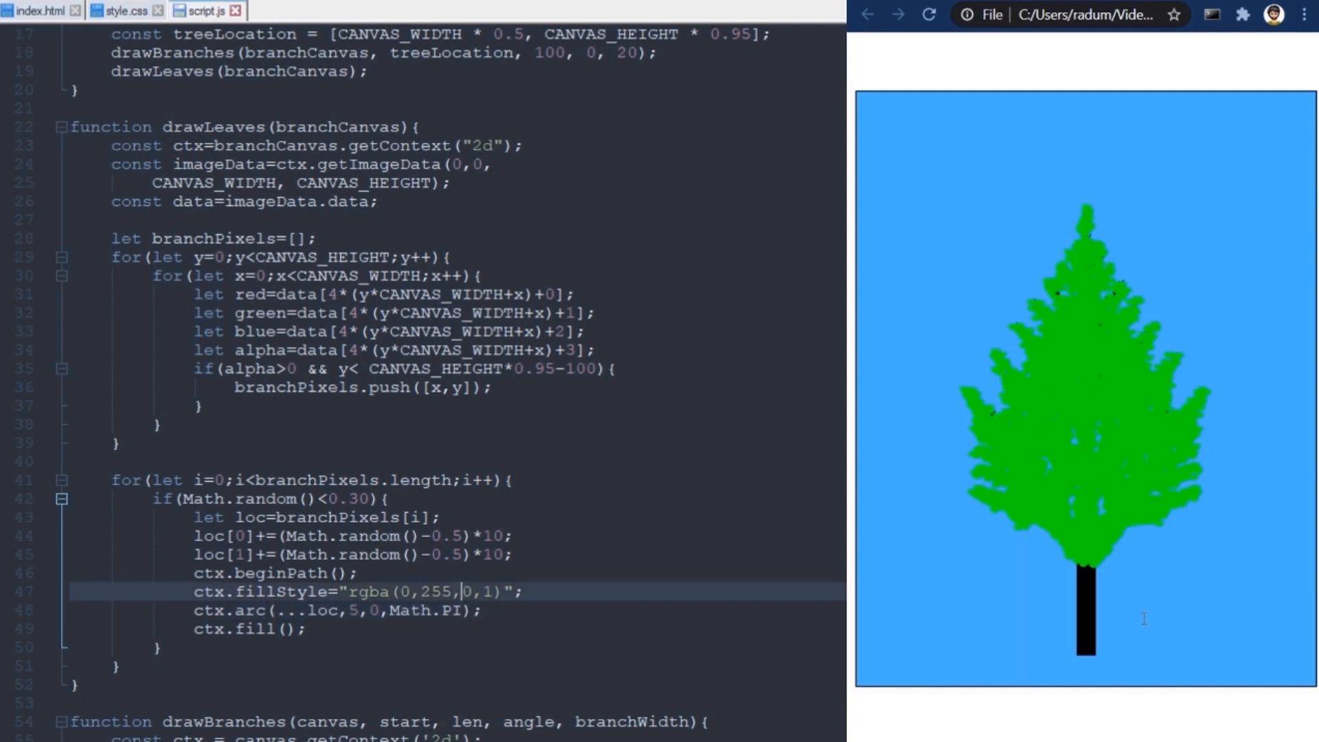
key(Return)
text(ctx.save();)
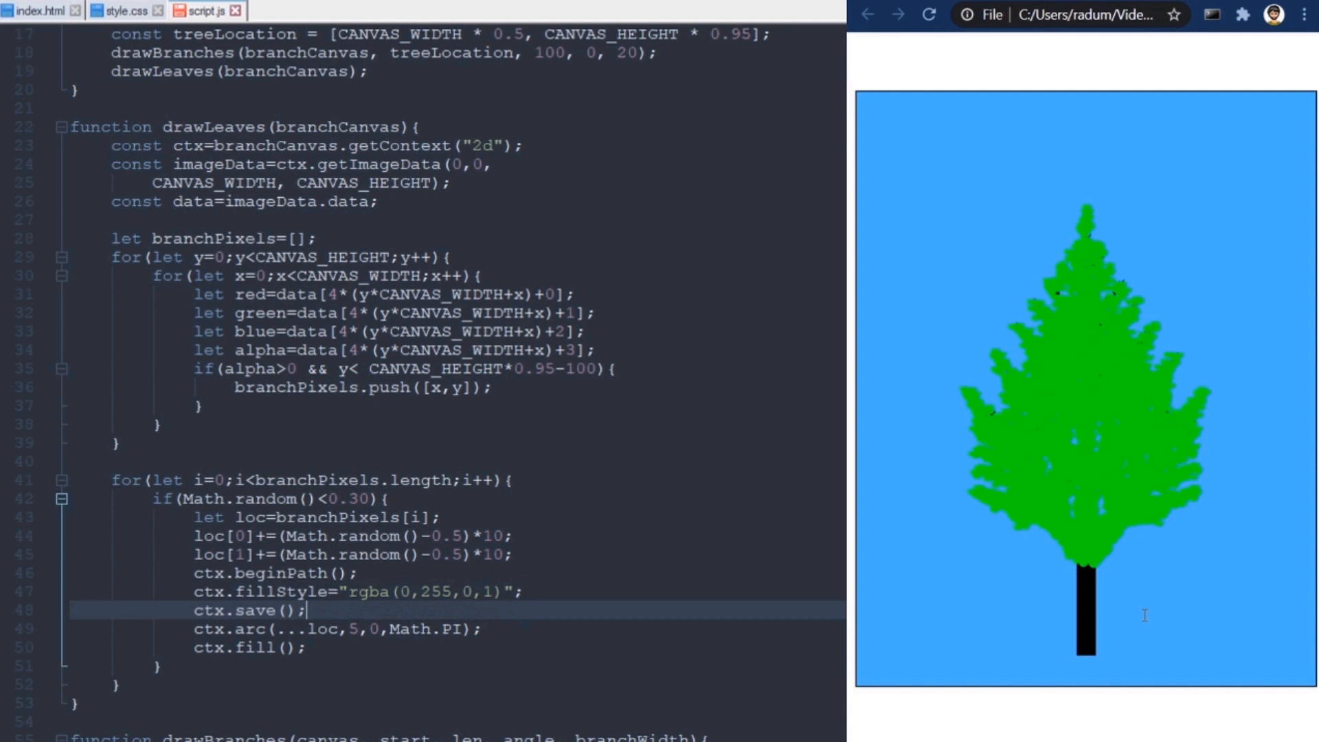
key(Return)
text(ctx.translate(...loc);)
key(Return)
text(c)
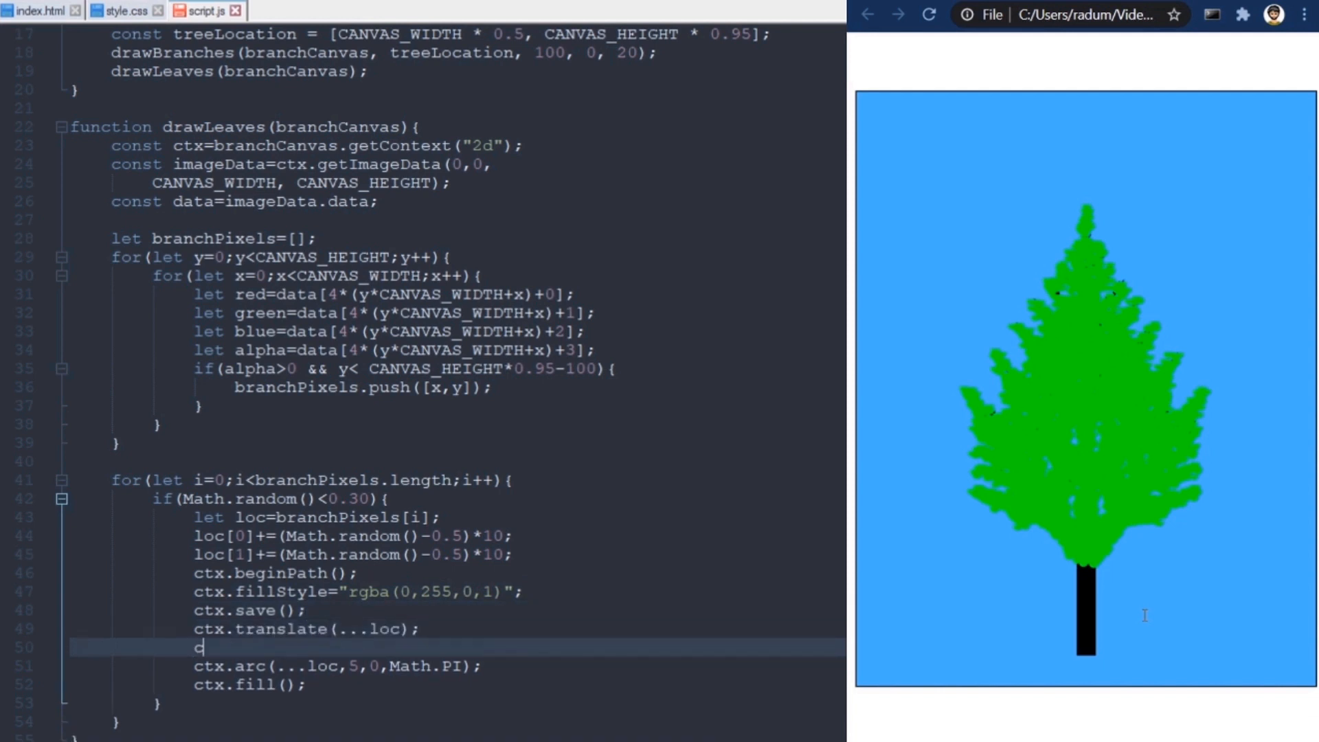
text(tx.rotate(Math.random()*)
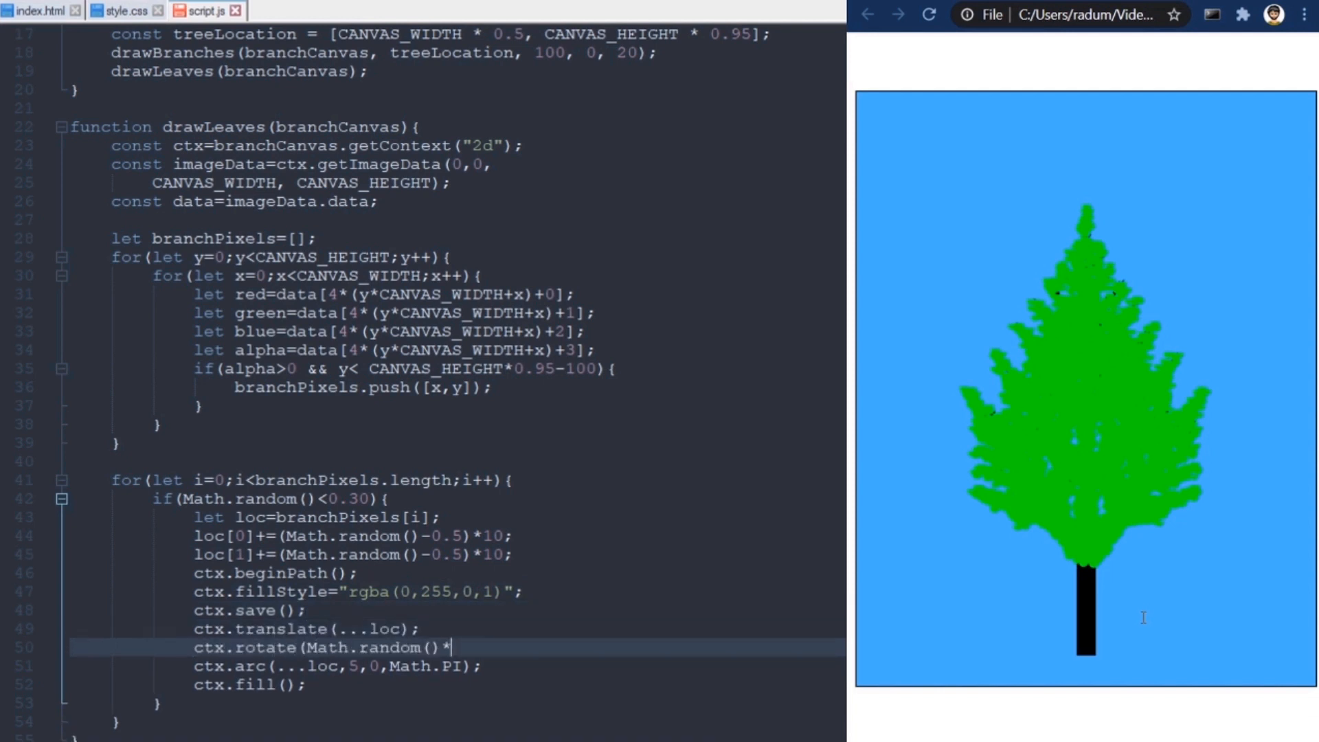
text(Math.PI*2);)
- Draw the arc at 0,0, add ctx.restore() after fill, and save to redraw
key(Down)
key(Left)
key(Left)
key(Left)
key(BackSpace)
key(BackSpace)
key(BackSpace)
text(0,0)
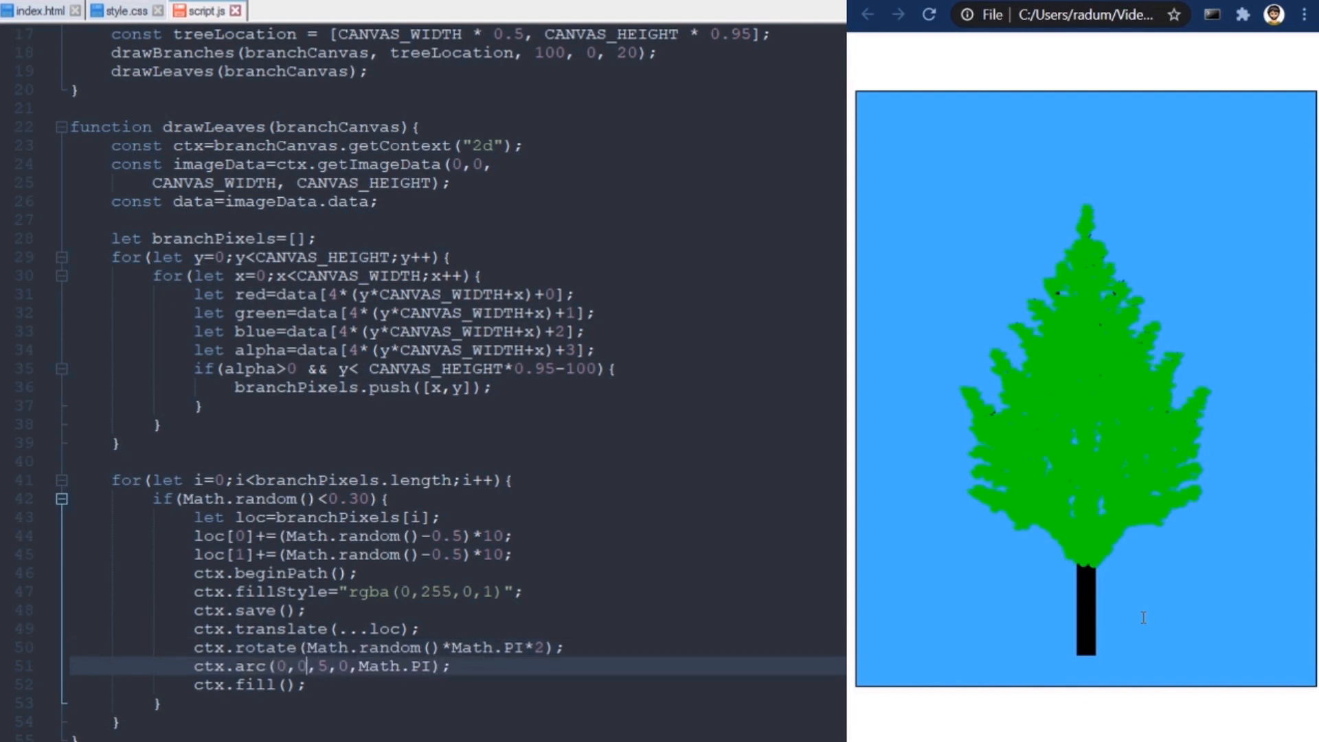
key(Down)
key(End)
key(Return)
text(ctx.restore();)
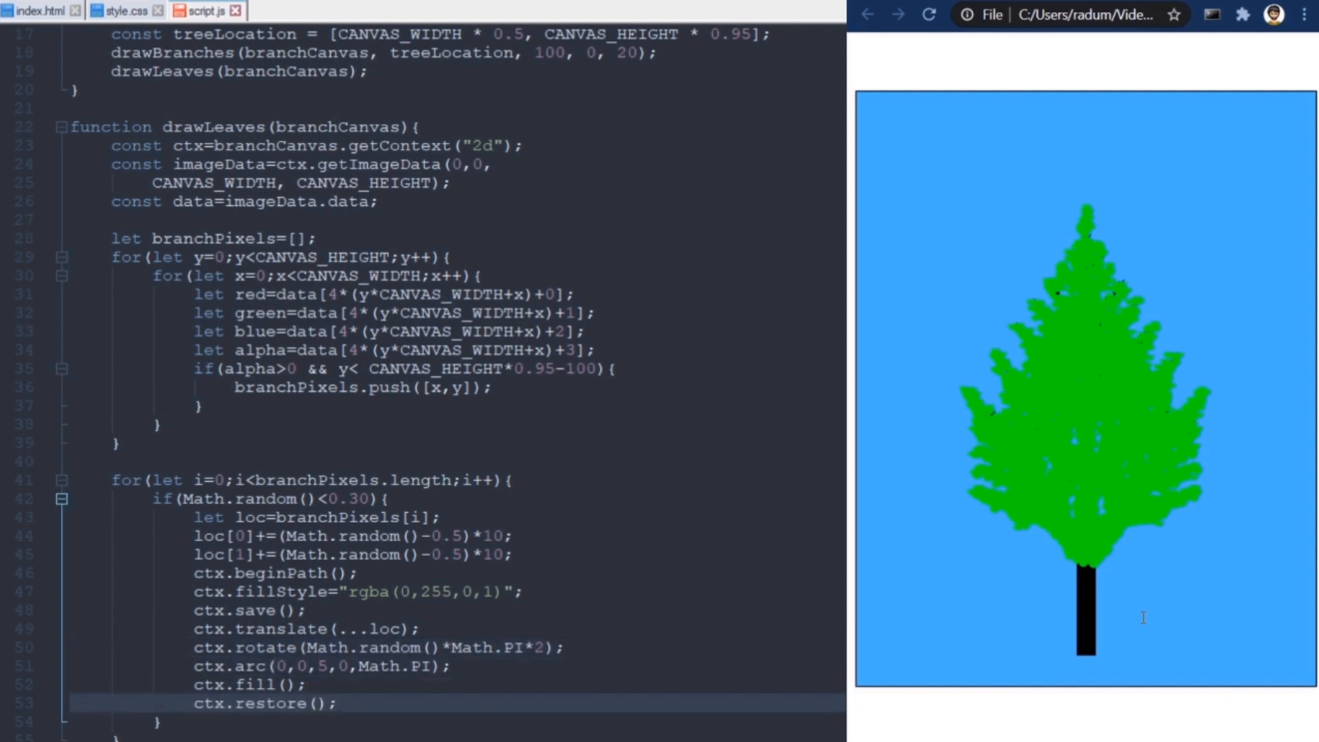
key(F5)
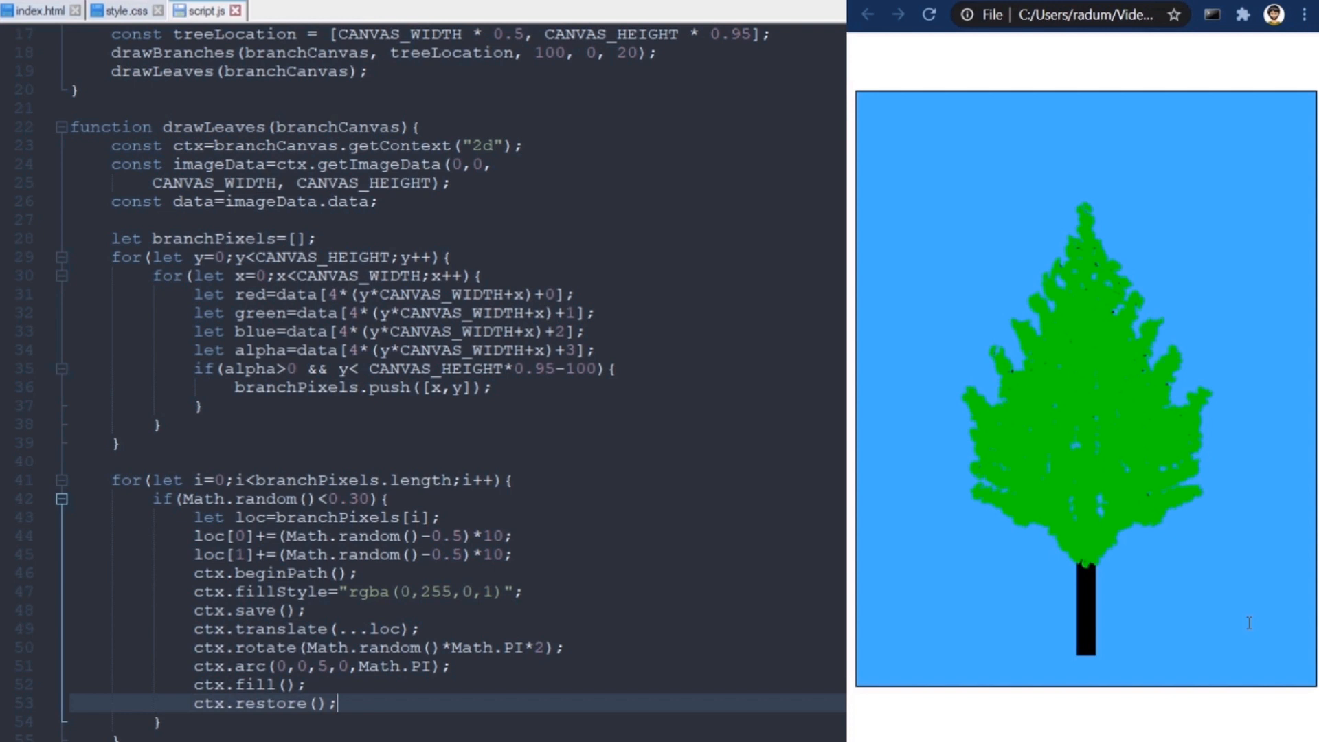
- Change the leaf fill alpha from 1 to 0.4 in the rgba fillStyle and save
key(Up)
key(Up)
key(Up)
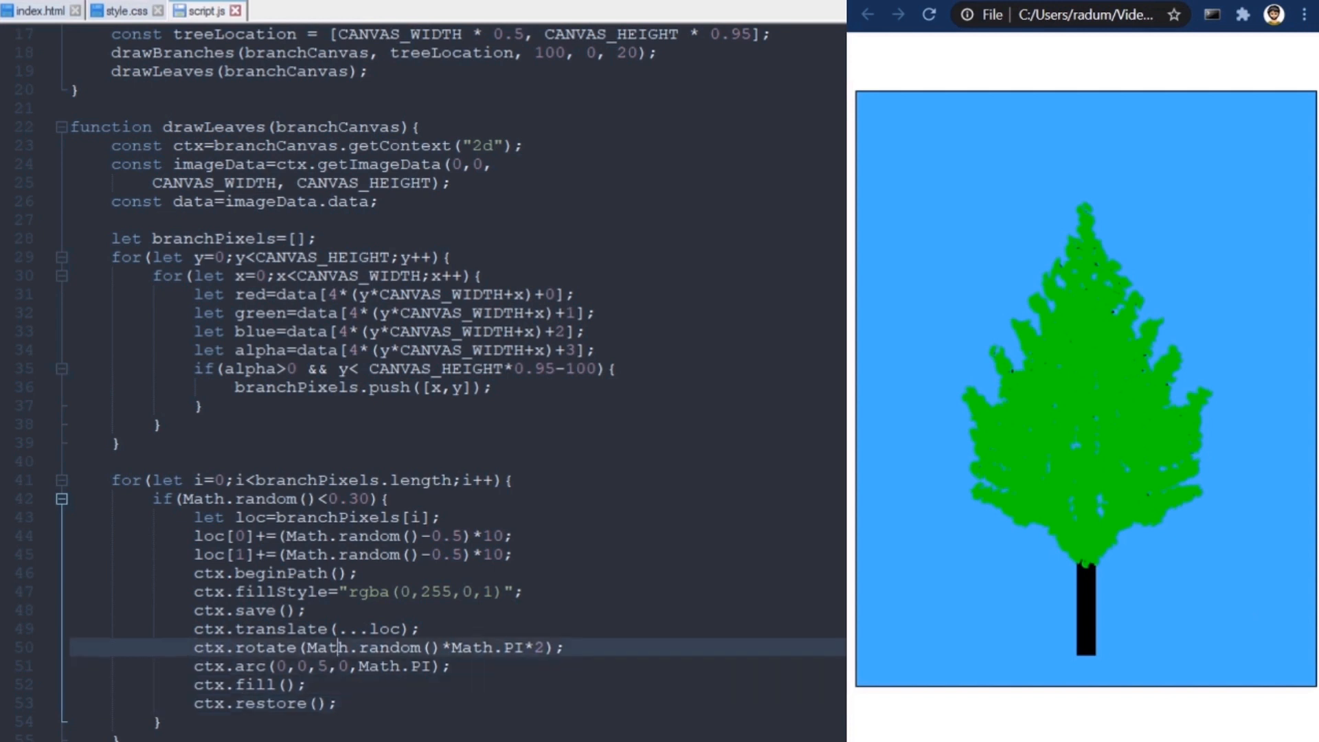
key(Up)
key(Up)
key(Up)
key(Right)
key(Right)
key(Right)
key(Right)
key(Right)
key(Right)
key(BackSpace)
text(0.4)
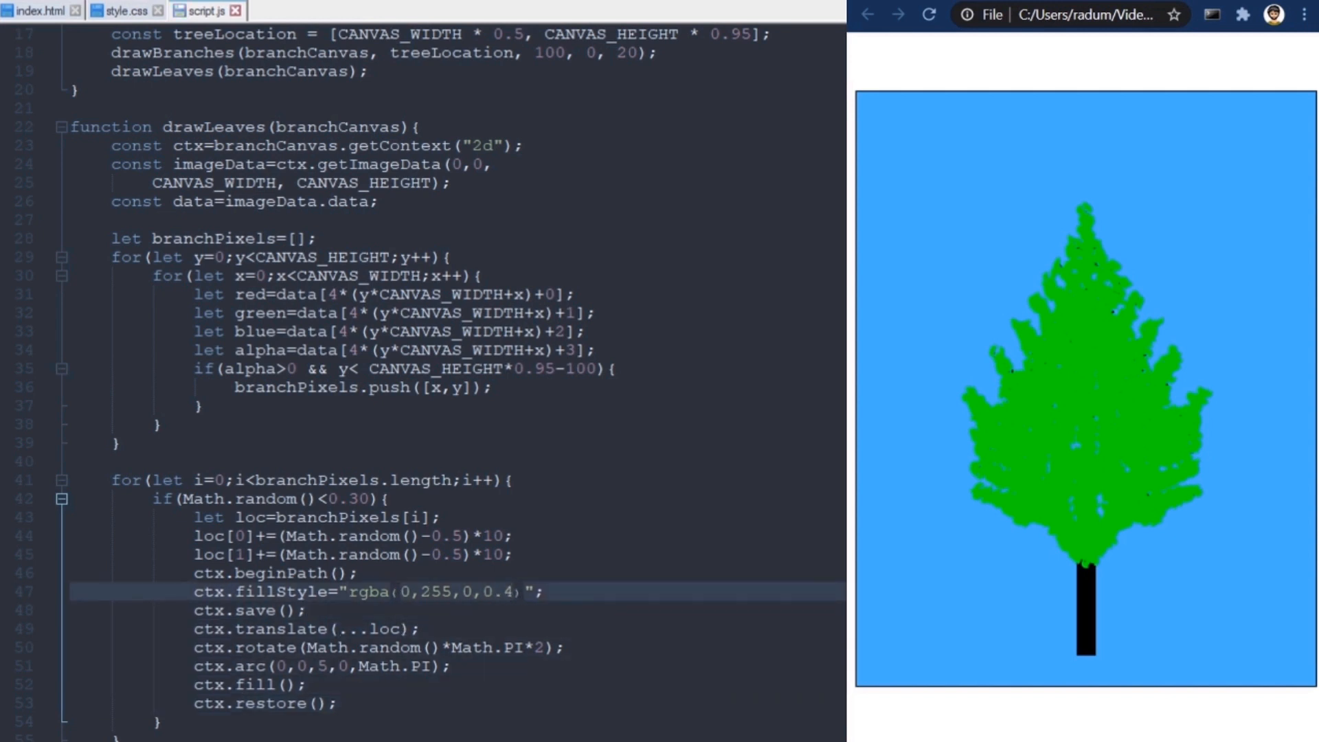
key(ctrl+s)
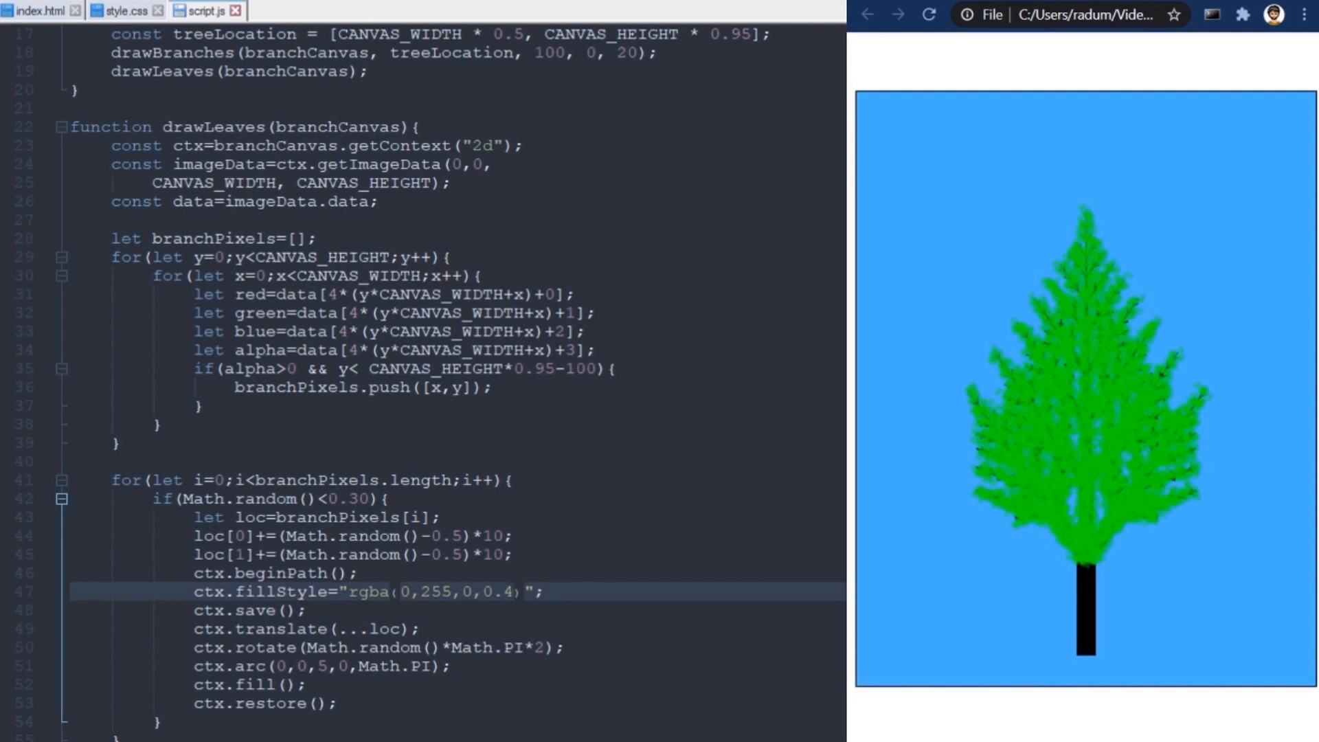
key(Up)
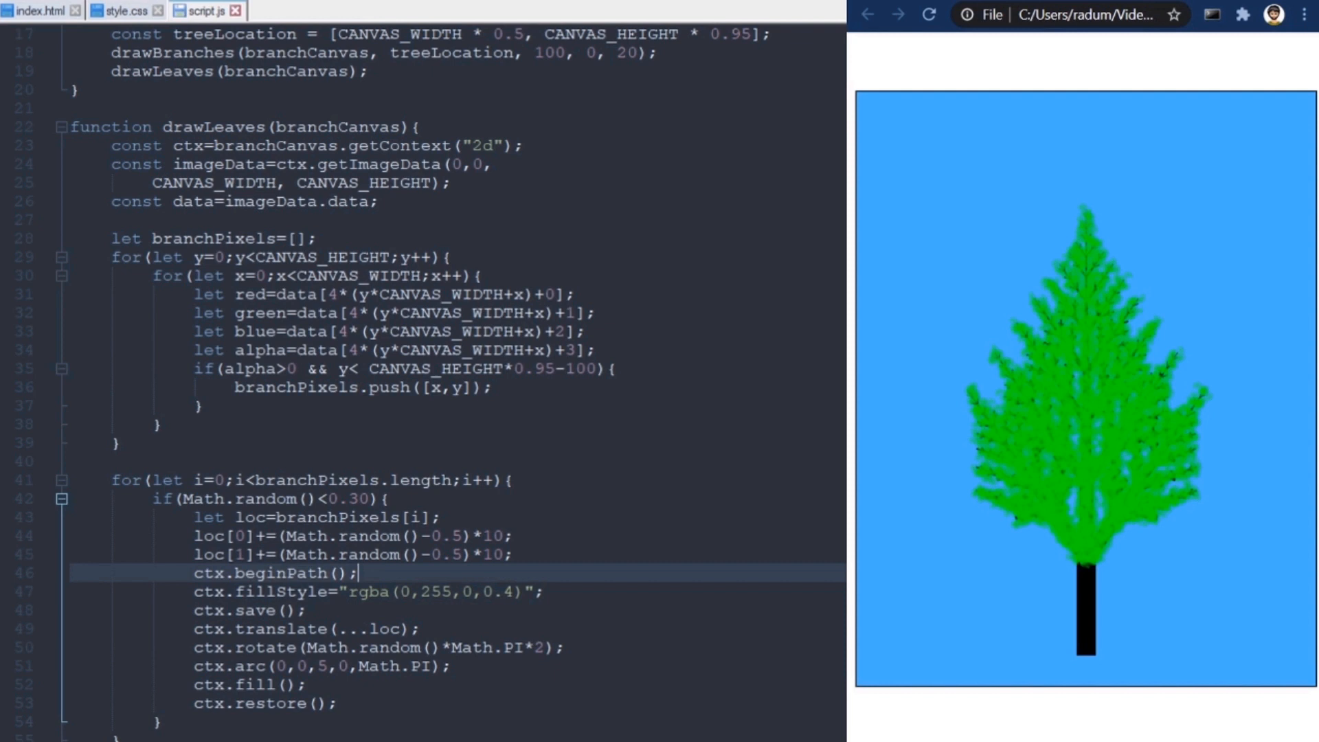
- Add green=255*(CANVAS_HEIGHT-loc[1])/CANVAS_HEIGHT and use it in fillStyle instead of 255
key(Return)
text(let green=255*(CANVAS_)
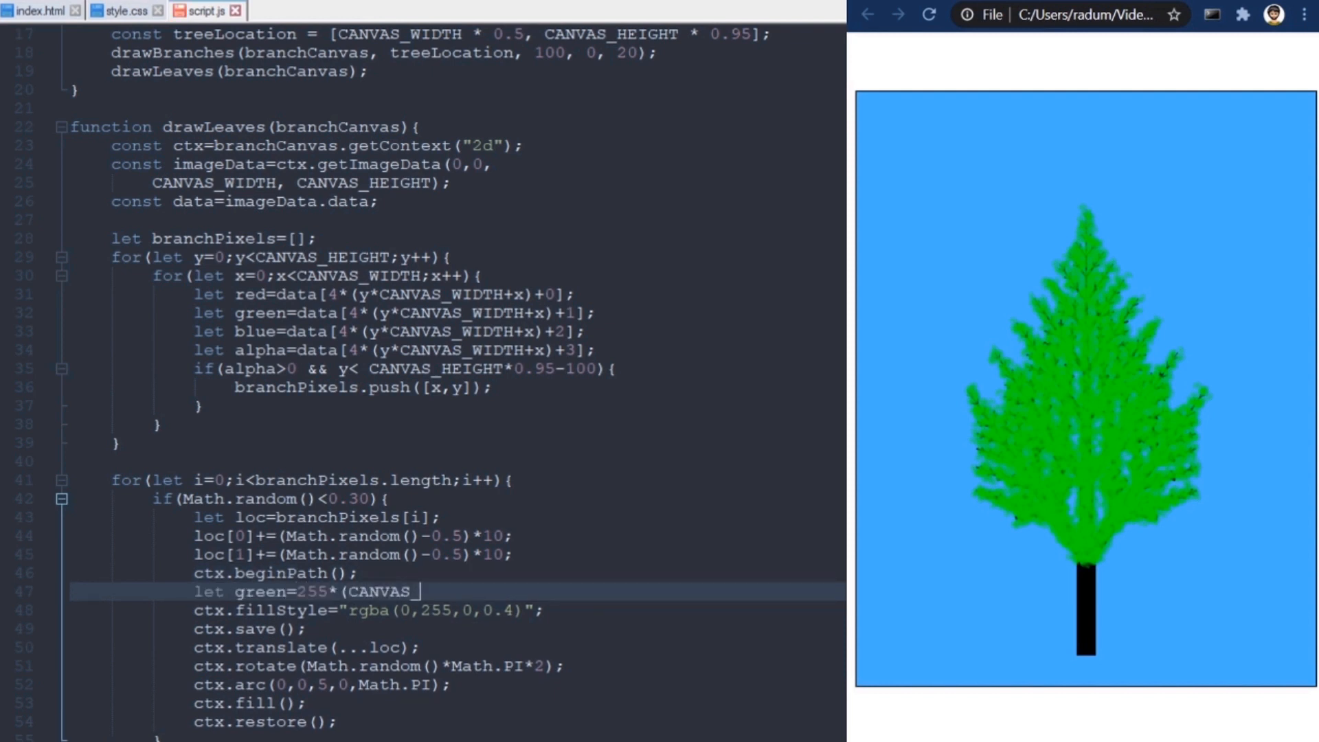
text(HEIGHT-loc[1])/CANVAS_HEIGHT;)
key(Down)
text("+)
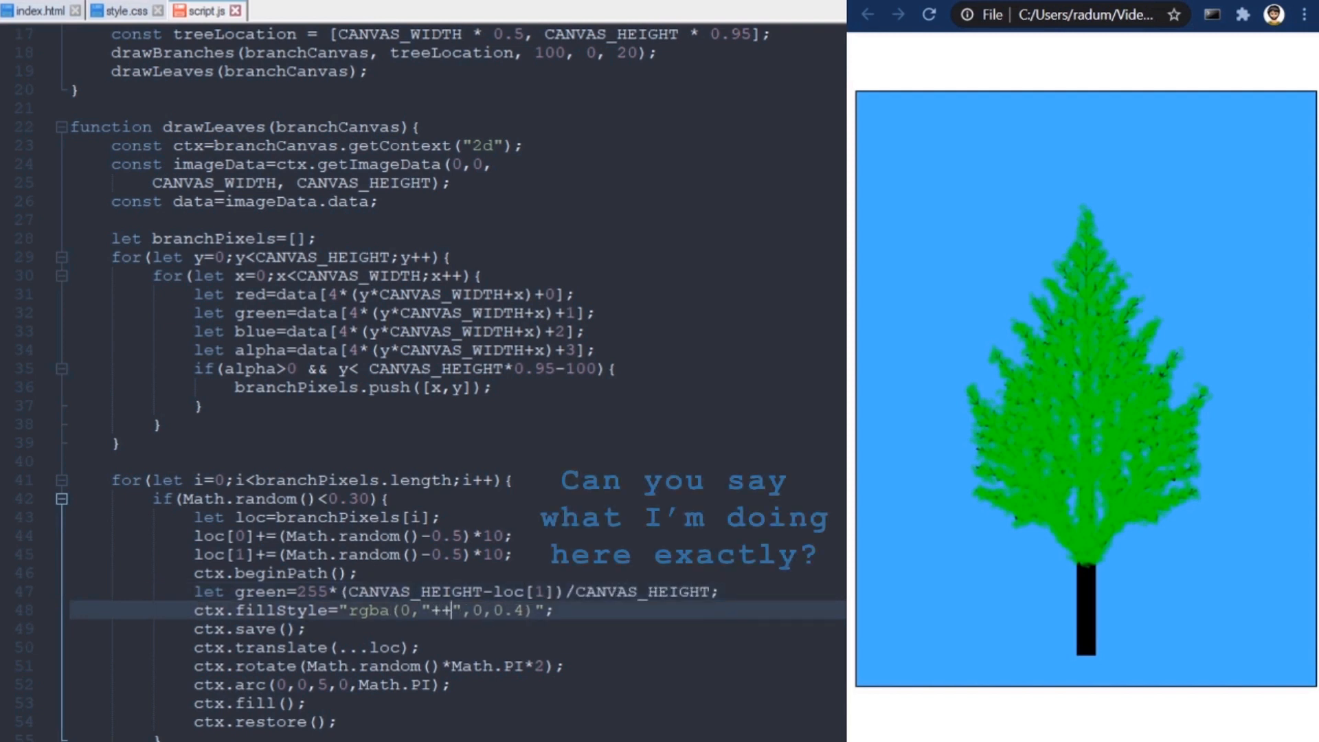
text(green+")
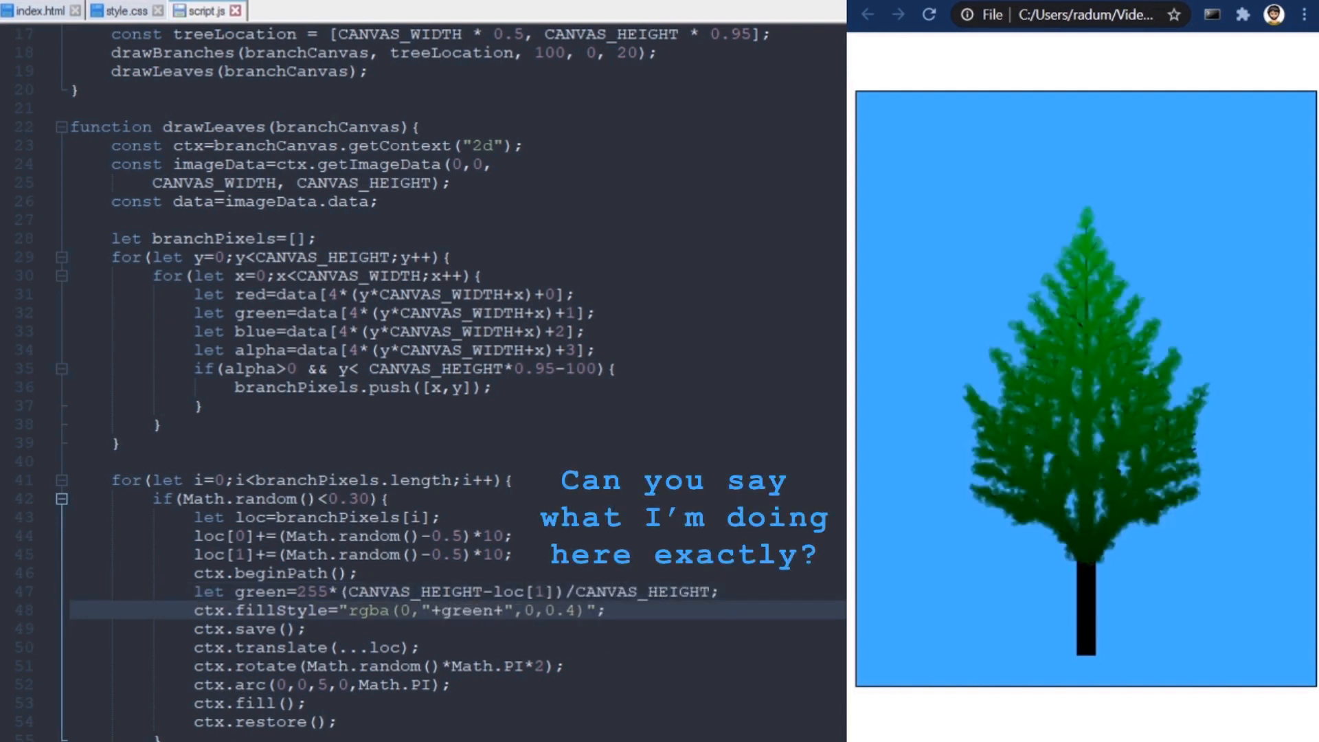